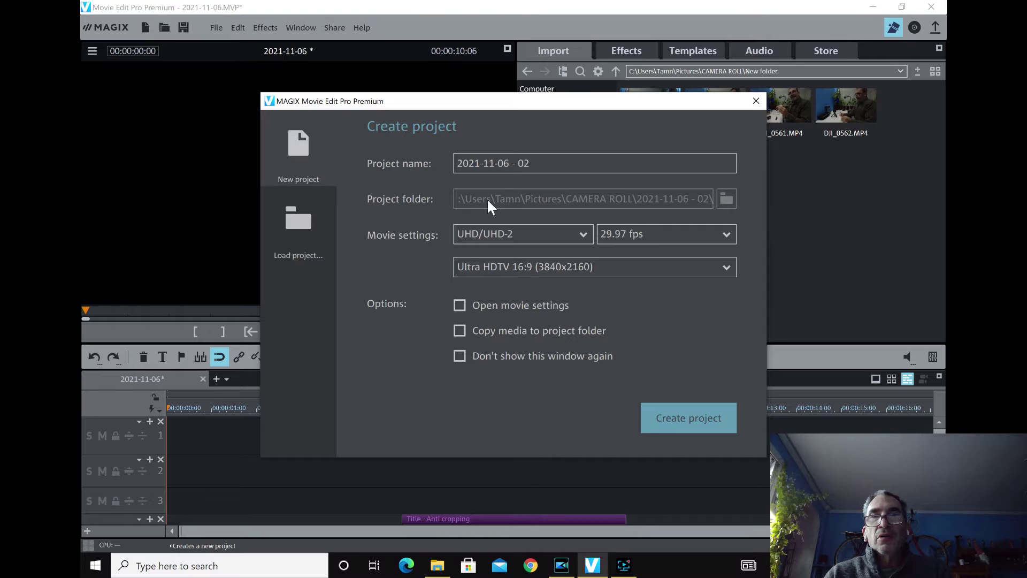
Review the movie preset, frame rate and resolution lists, keep Ultra HDTV 16:9, then switch to Load project.
{"action": "left_click", "coordinate": [577, 235]}
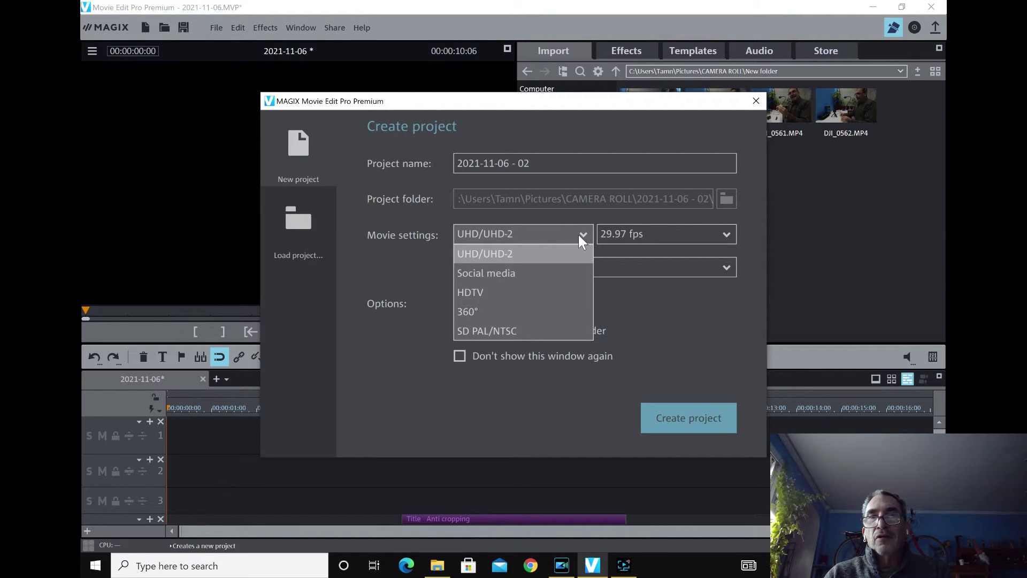
{"action": "left_click", "coordinate": [621, 235]}
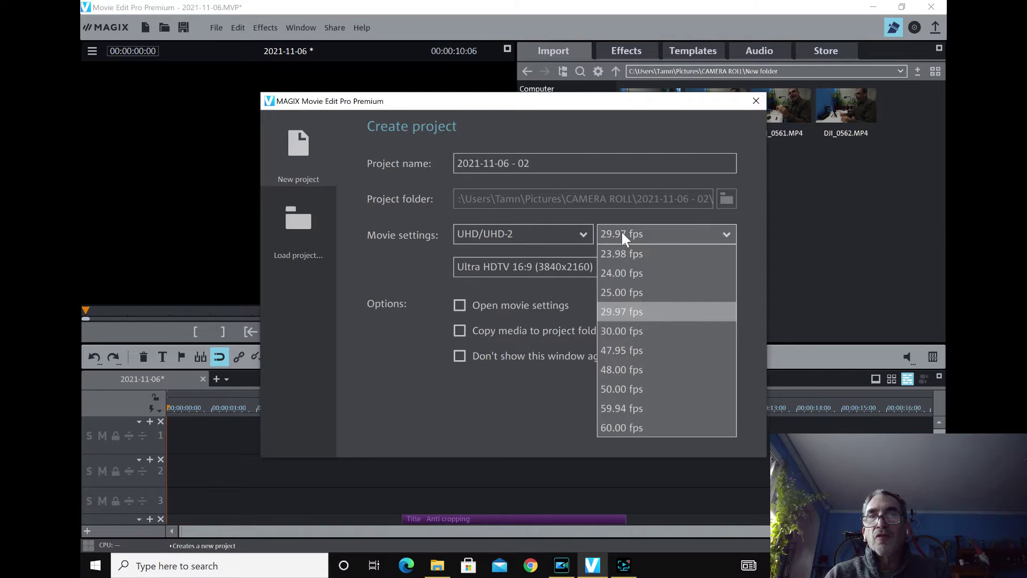
{"action": "left_click", "coordinate": [539, 268]}
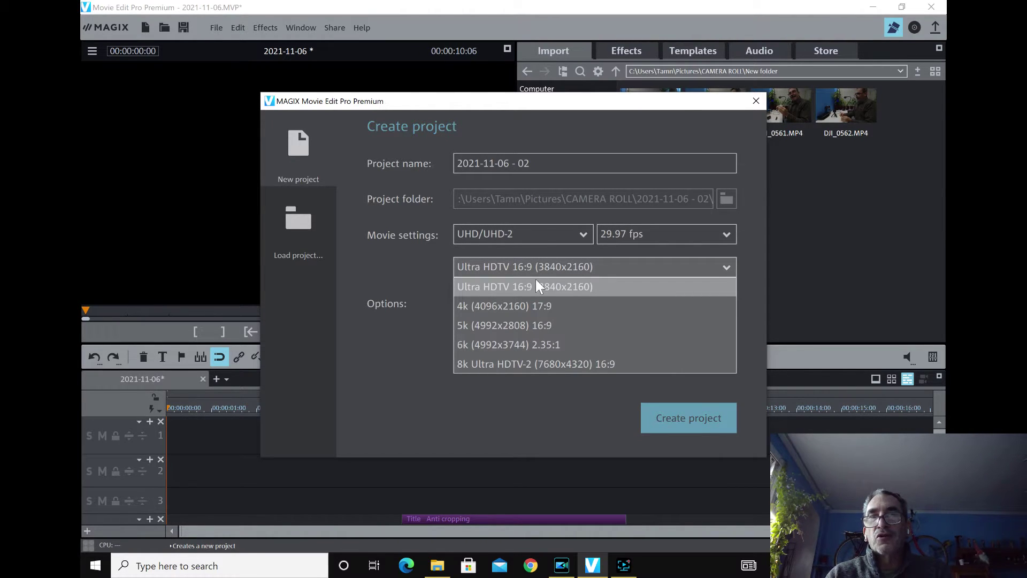
{"action": "left_click", "coordinate": [445, 287]}
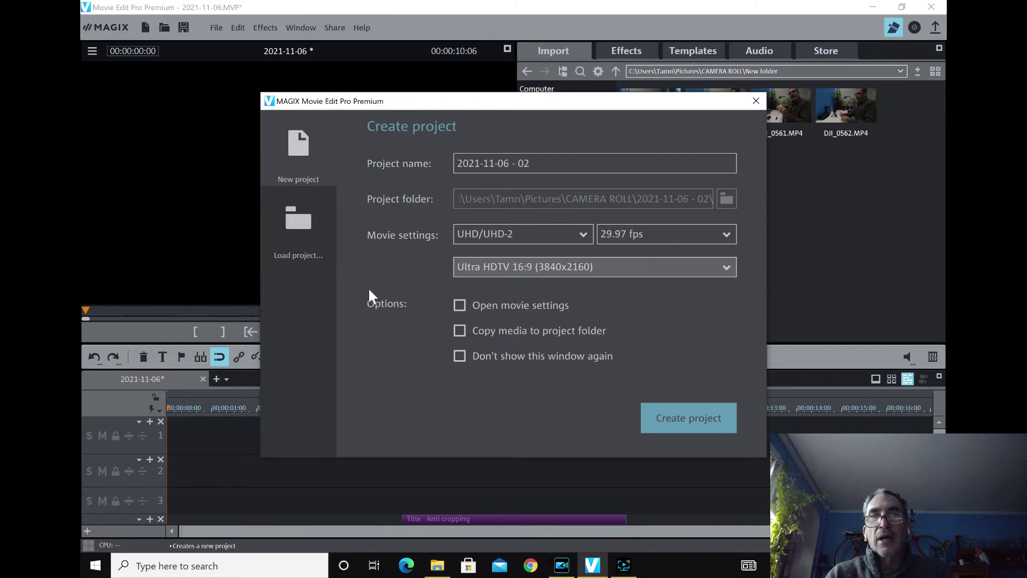
{"action": "left_click", "coordinate": [293, 221]}
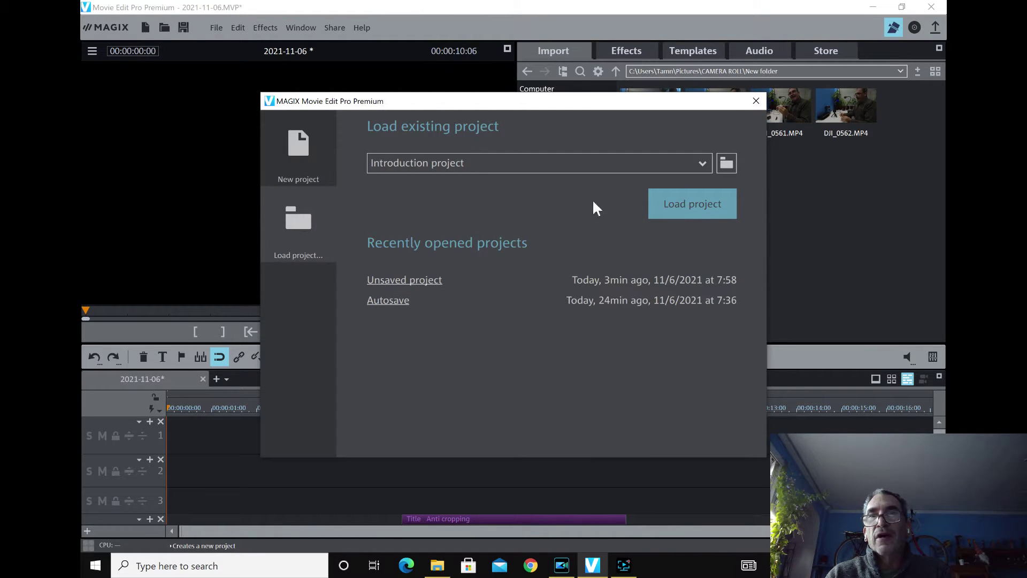
{"action": "left_click", "coordinate": [755, 103]}
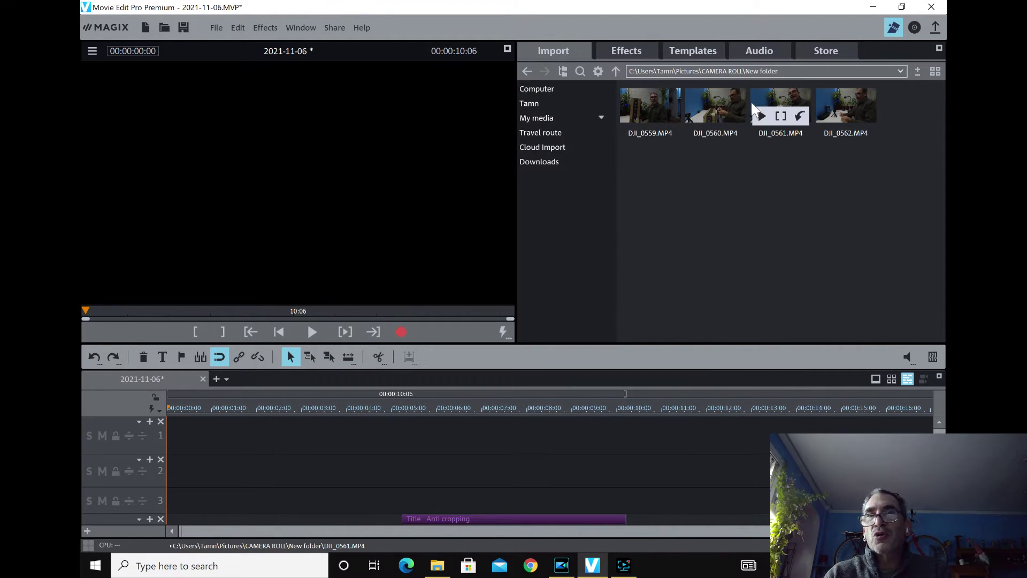
{"action": "left_click", "coordinate": [212, 29]}
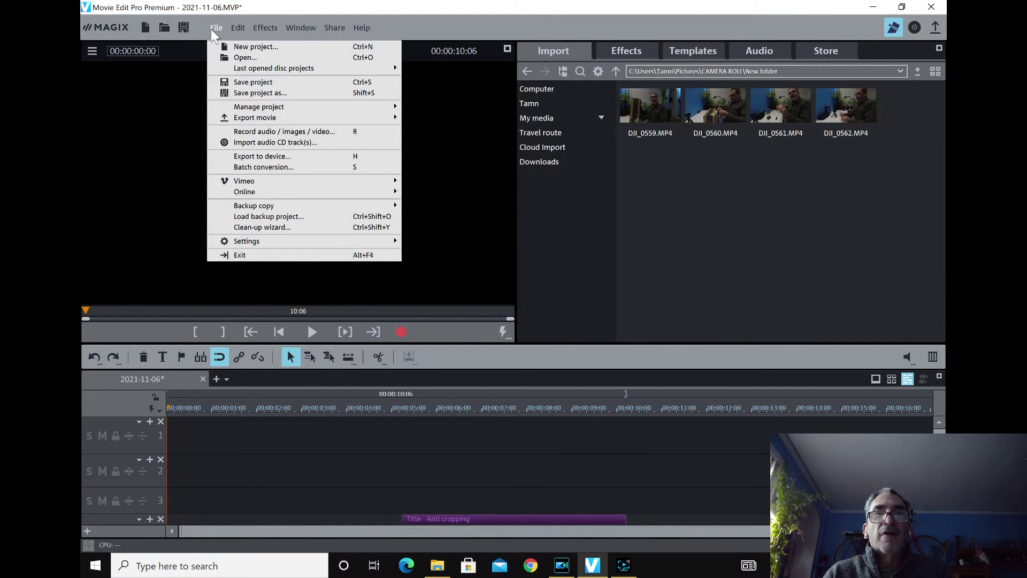
{"action": "mouse_move", "coordinate": [249, 240]}
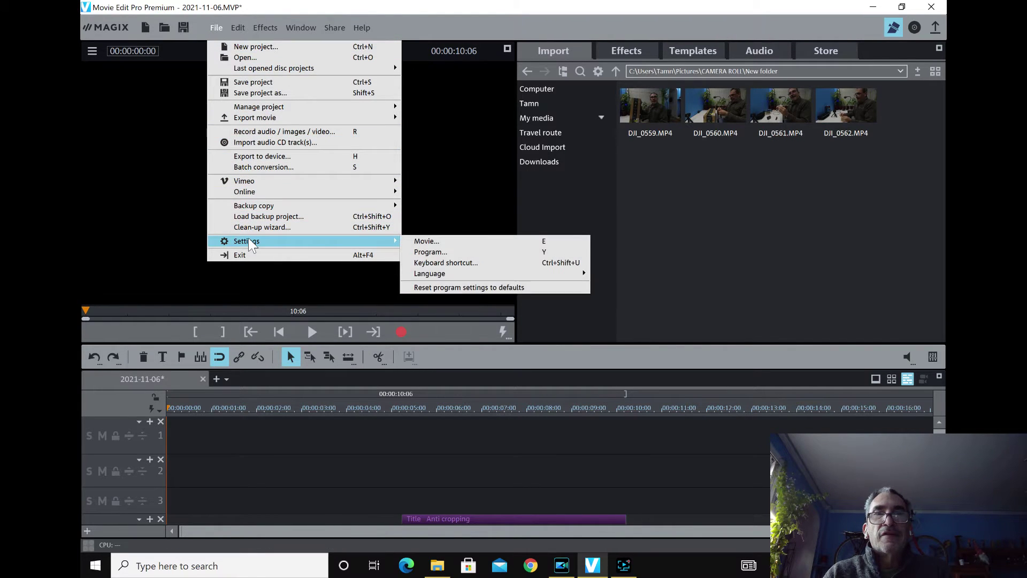
{"action": "left_click", "coordinate": [449, 242]}
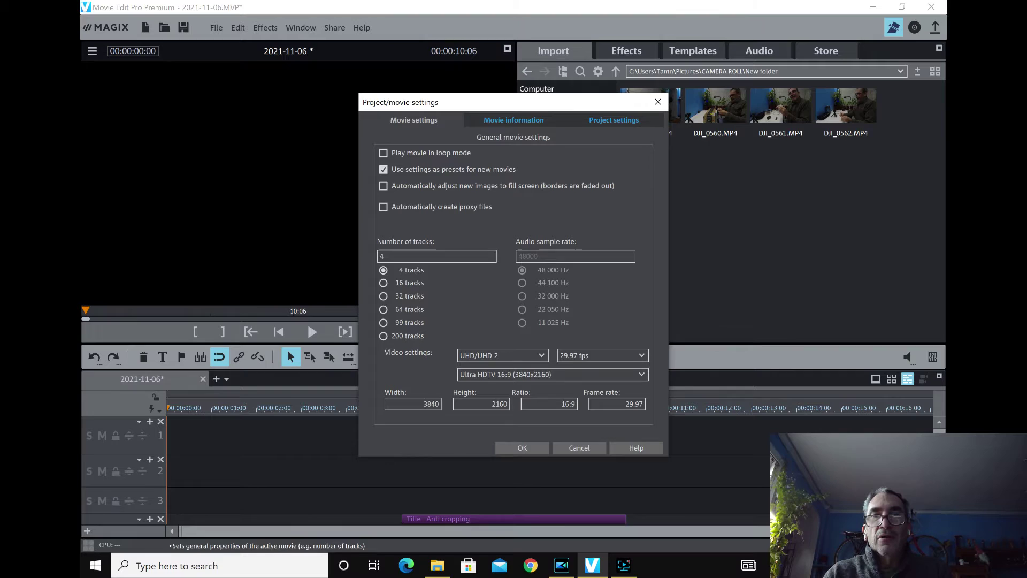
{"action": "double_click", "coordinate": [431, 404]}
{"action": "type", "text": "5"}
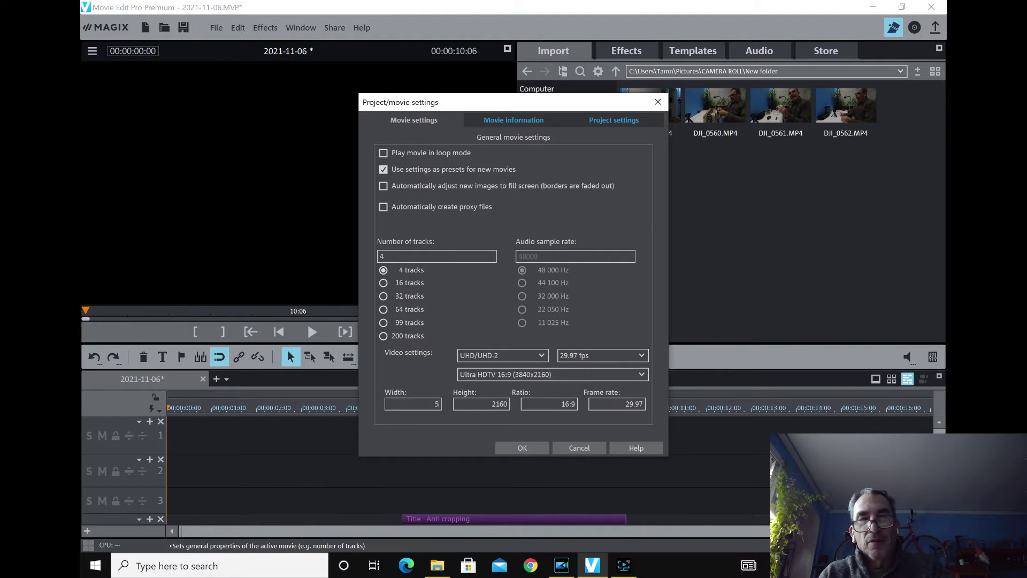
{"action": "type", "text": "312"}
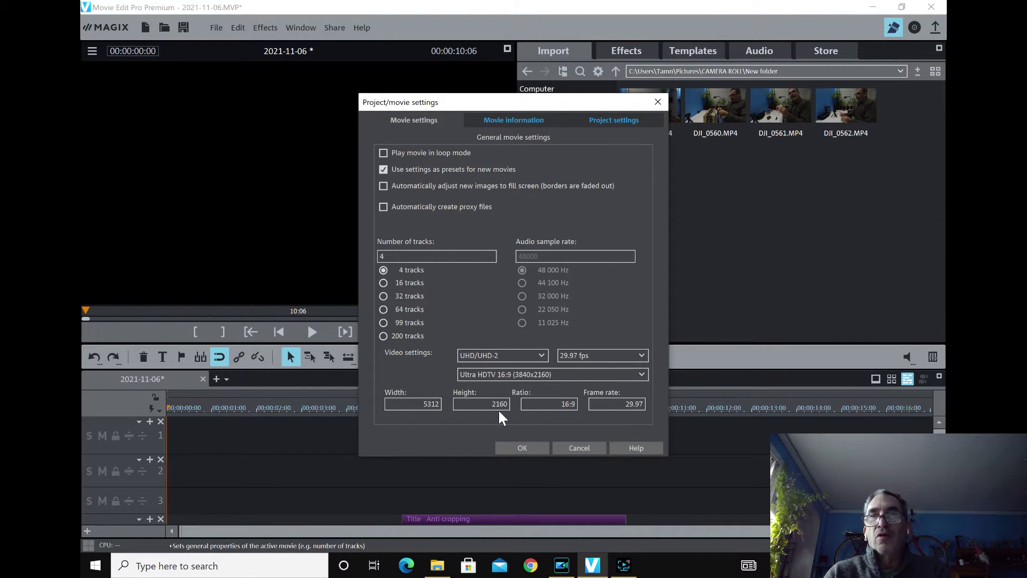
{"action": "left_click", "coordinate": [585, 449]}
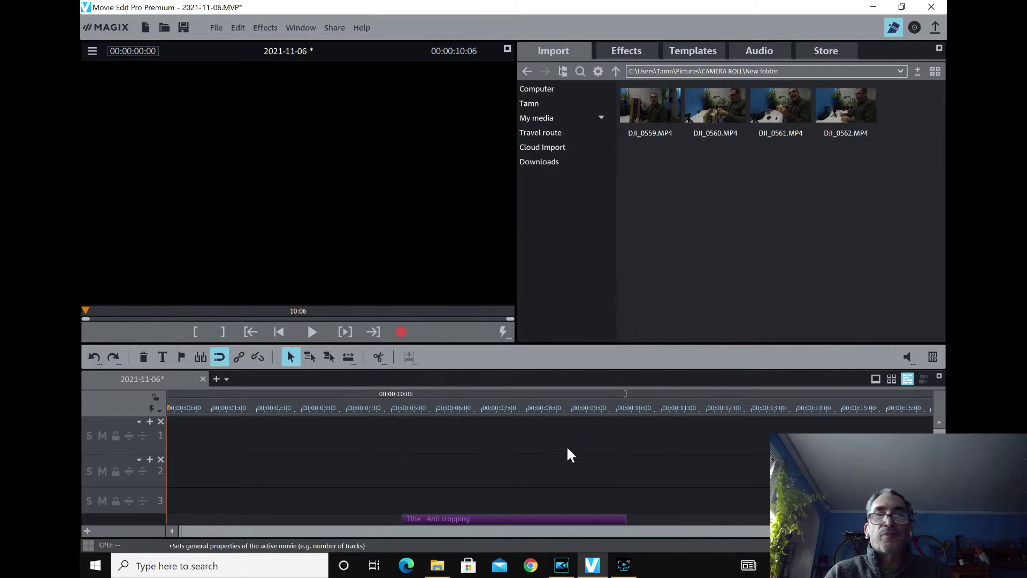
Browse the File, Edit, Effects, Window and Help menus, then reopen the File menu.
{"action": "left_click", "coordinate": [224, 27]}
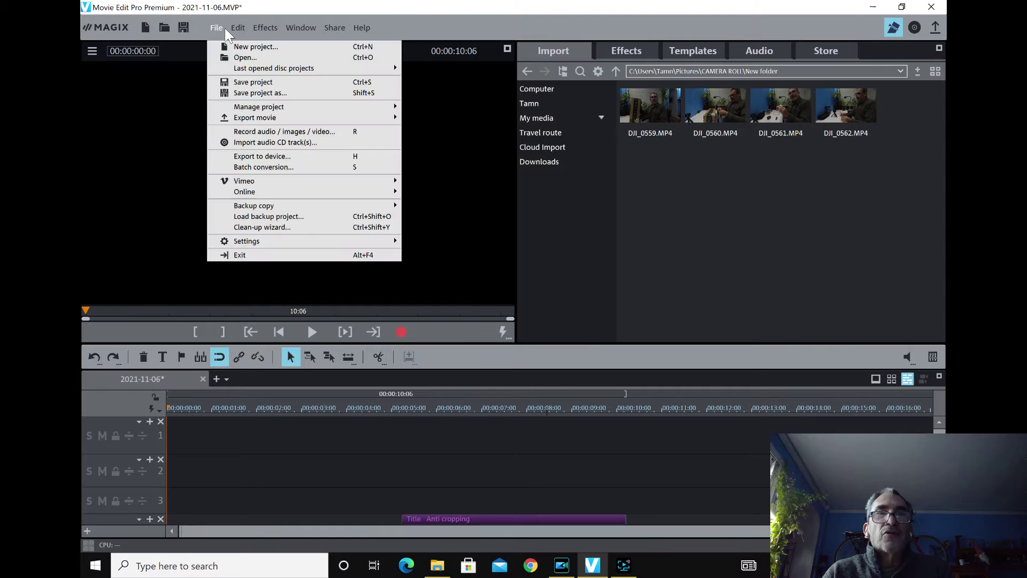
{"action": "mouse_move", "coordinate": [240, 28]}
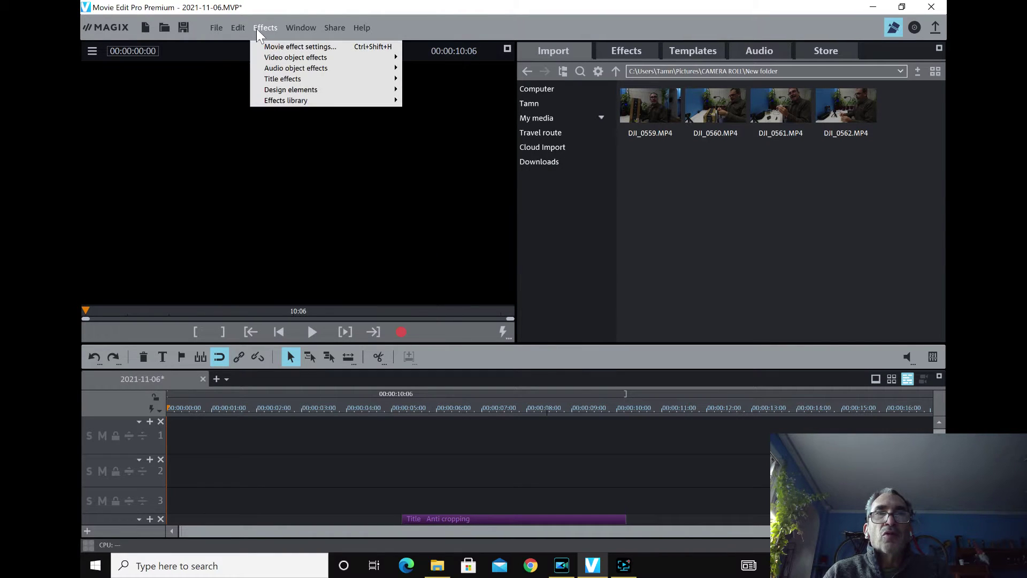
{"action": "mouse_move", "coordinate": [288, 30]}
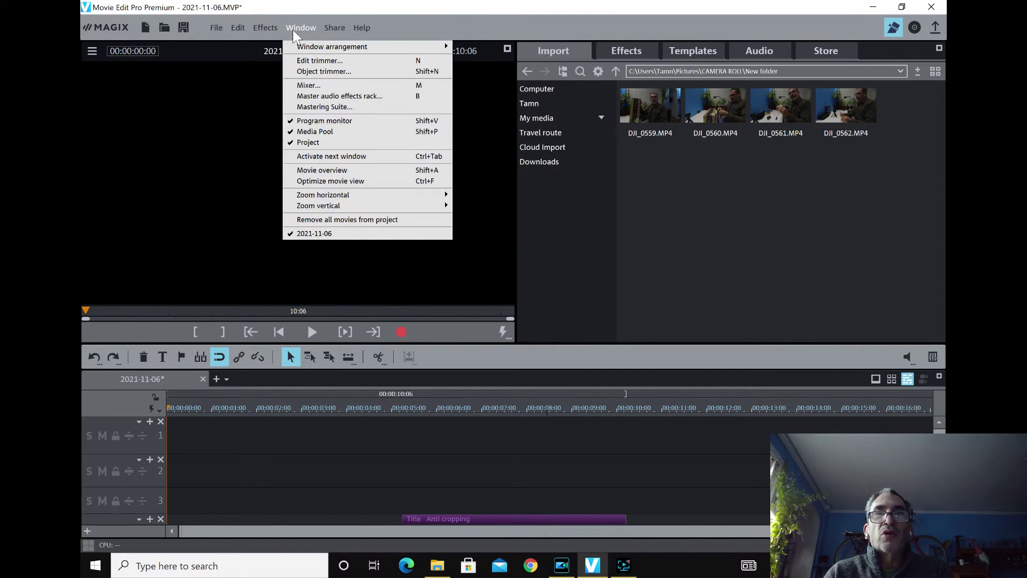
{"action": "mouse_move", "coordinate": [353, 30]}
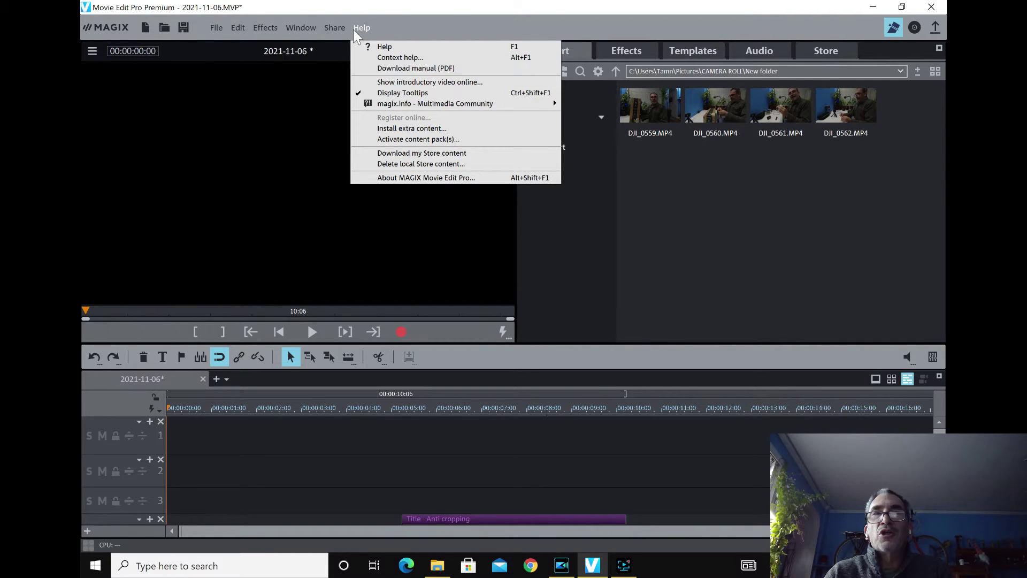
{"action": "left_click", "coordinate": [353, 28]}
{"action": "left_click", "coordinate": [220, 24]}
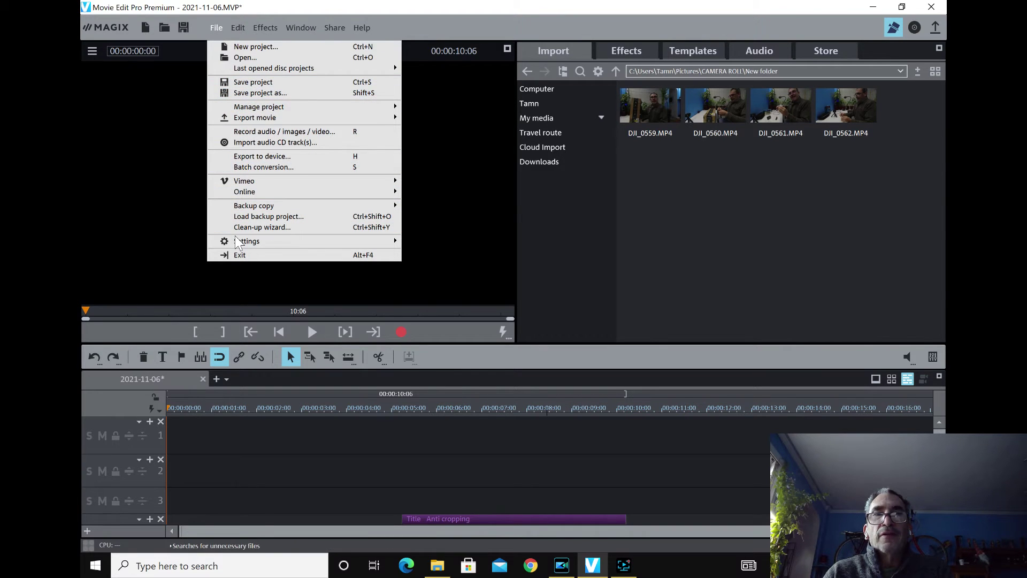
Open Program Settings and view its Folder, Video/Audio, System, Device options and Import/Export pages.
{"action": "mouse_move", "coordinate": [239, 244]}
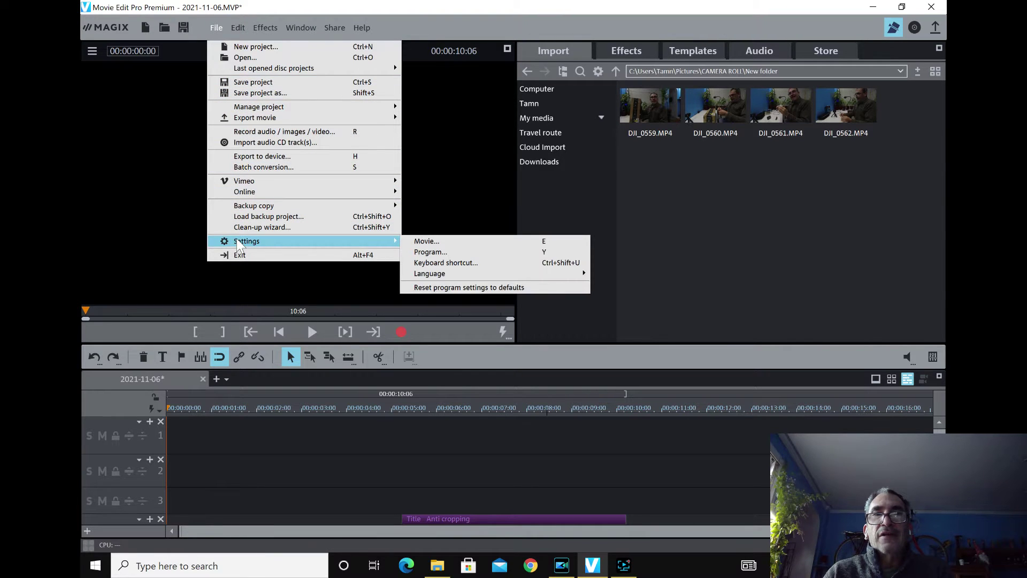
{"action": "left_click", "coordinate": [411, 254]}
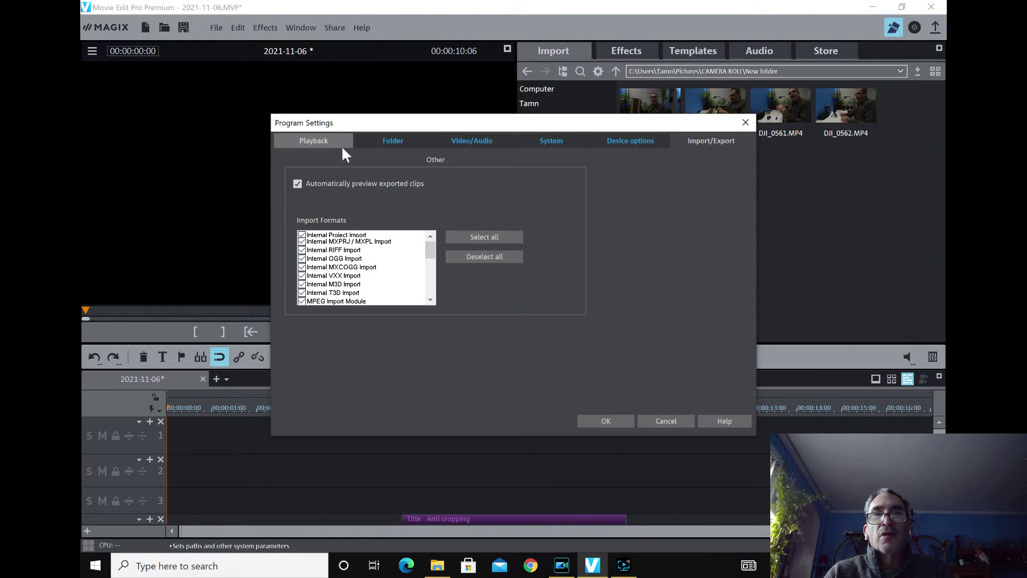
{"action": "left_click", "coordinate": [382, 141]}
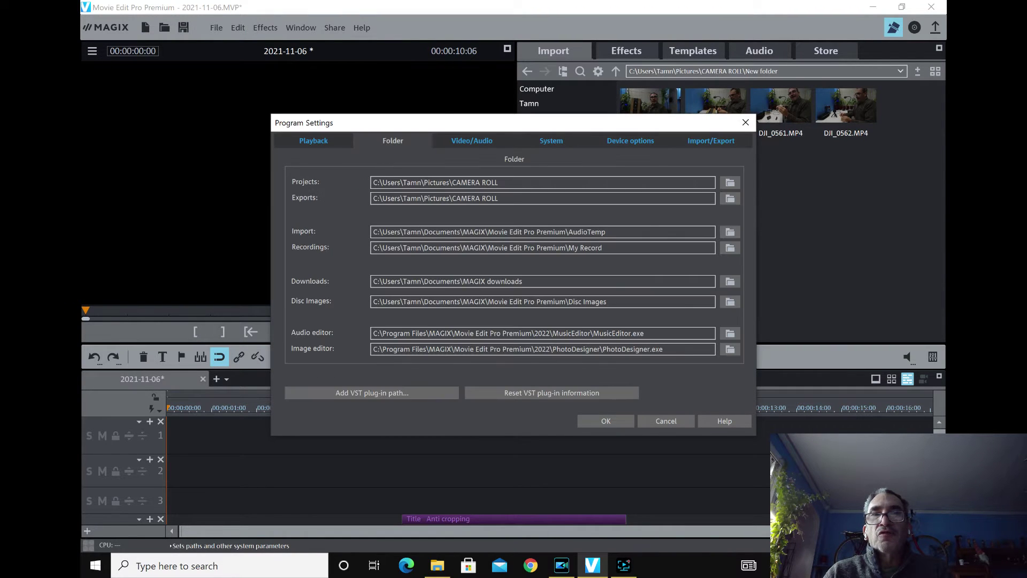
{"action": "left_click", "coordinate": [462, 138]}
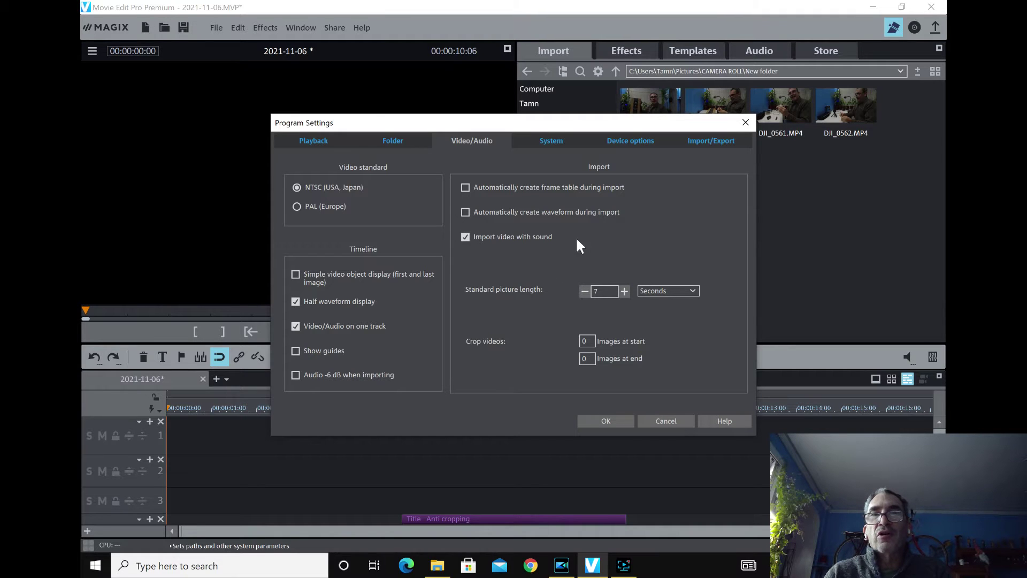
{"action": "left_click", "coordinate": [555, 142]}
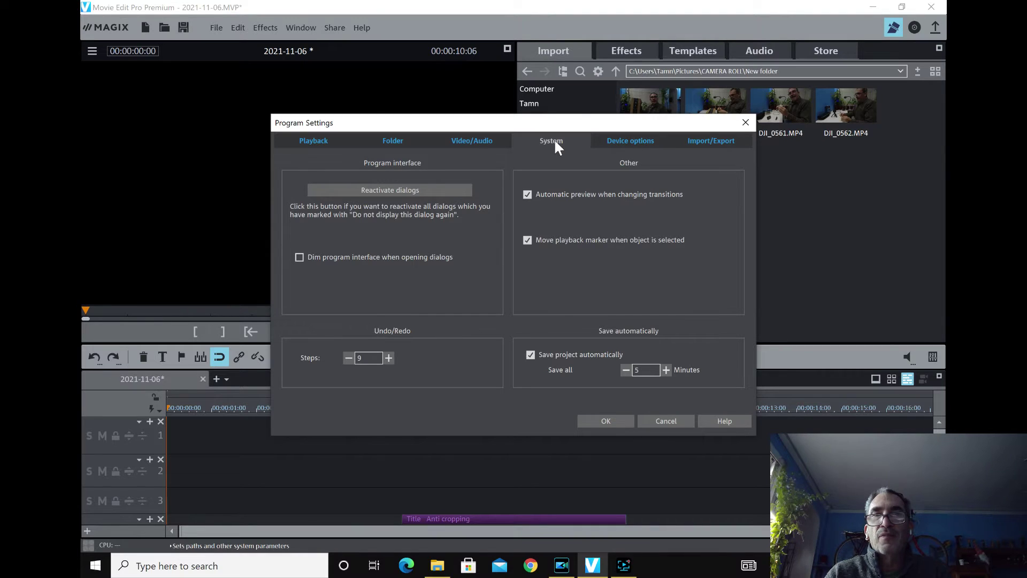
{"action": "left_click", "coordinate": [601, 140]}
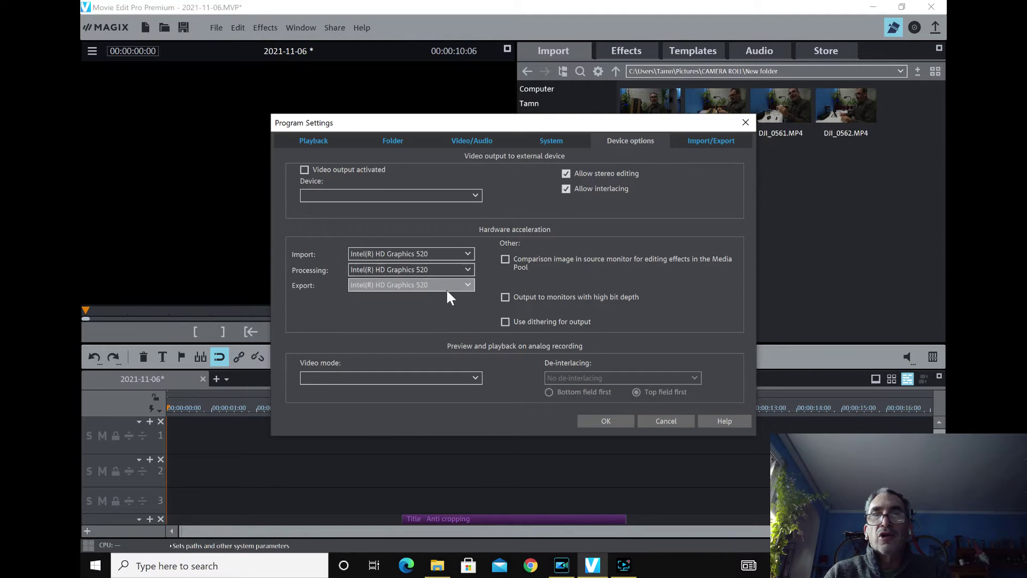
{"action": "left_click", "coordinate": [721, 141]}
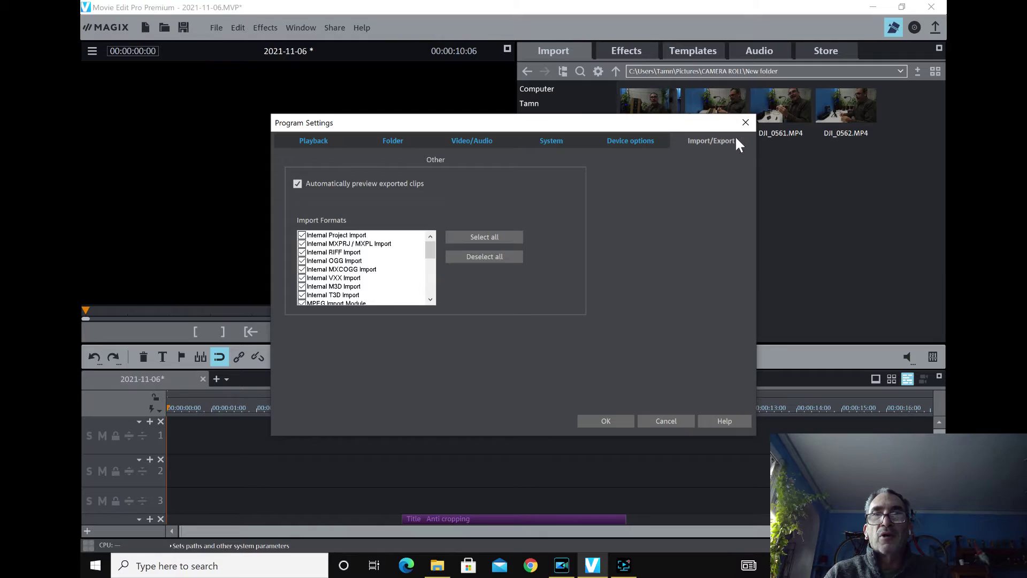
{"action": "left_click", "coordinate": [746, 122]}
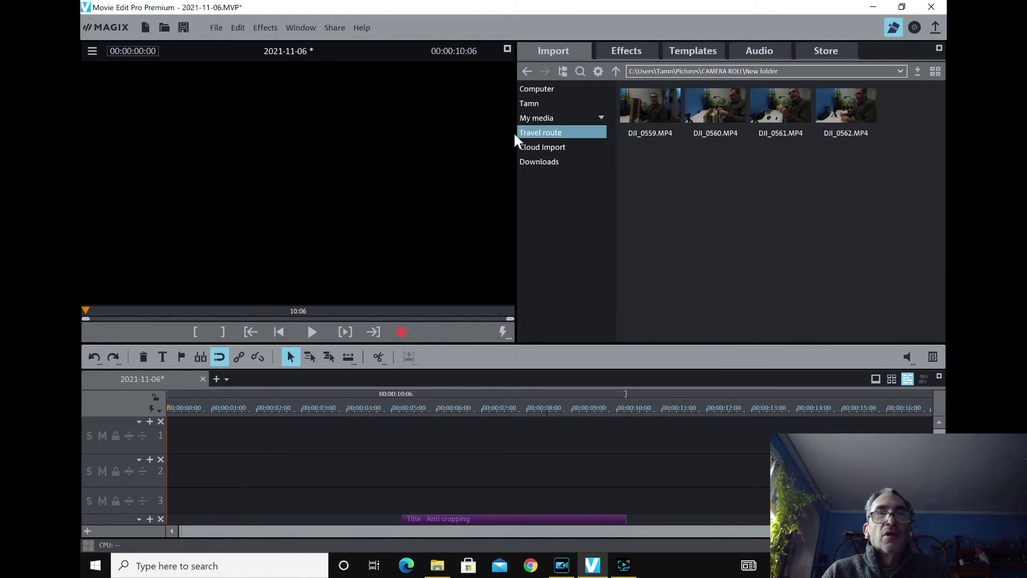
{"action": "left_click", "coordinate": [220, 28]}
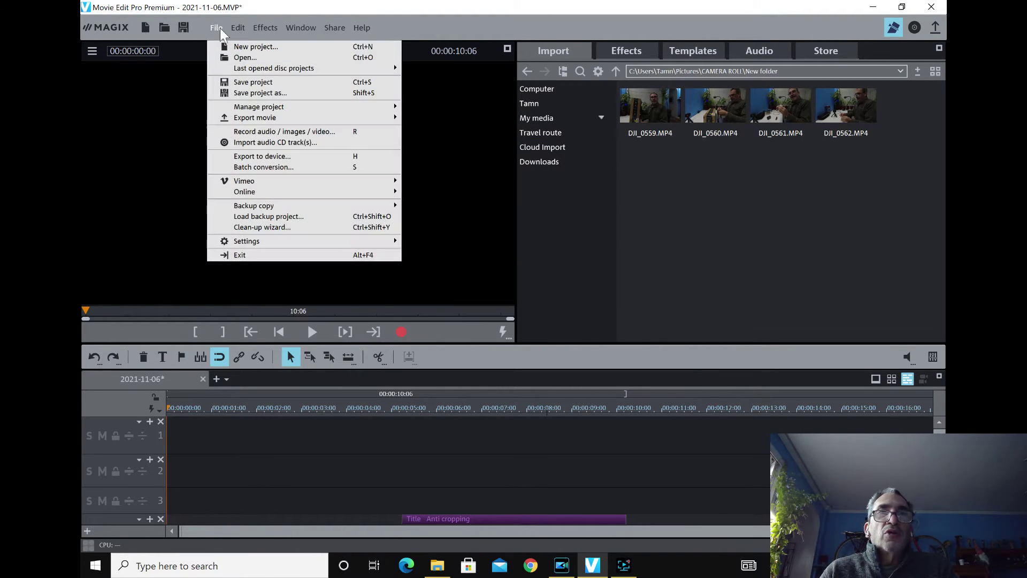
{"action": "left_click", "coordinate": [249, 56]}
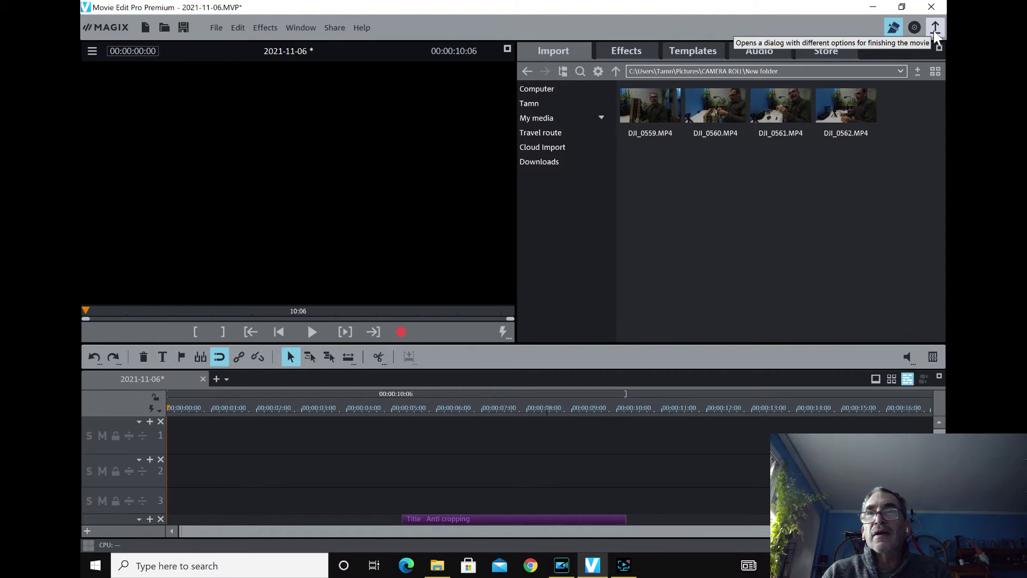
Check the media display choices, then shrink the Import browser thumbnails with the size slider.
{"action": "left_click", "coordinate": [936, 74]}
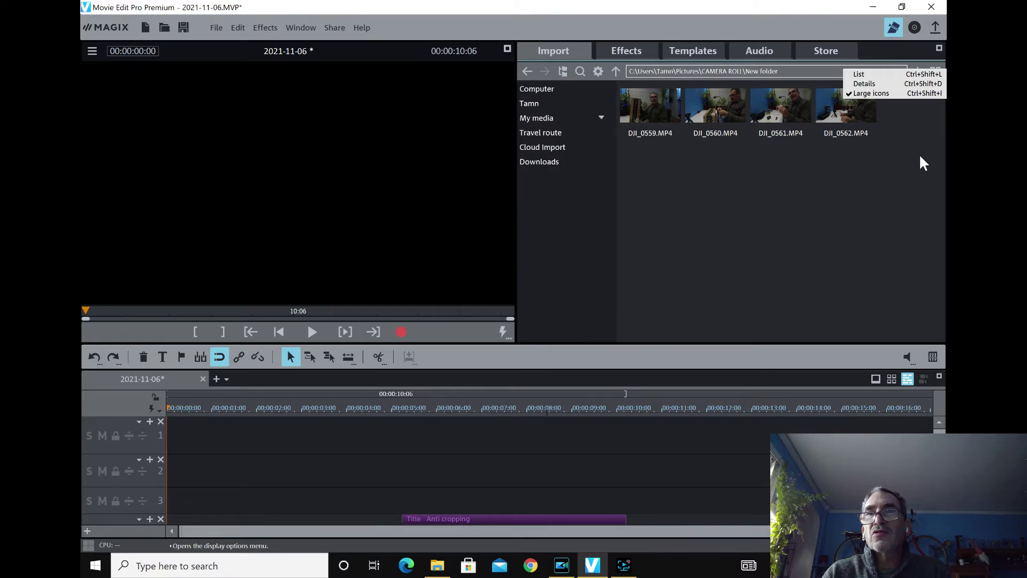
{"action": "left_click", "coordinate": [920, 152]}
{"action": "left_click", "coordinate": [917, 75]}
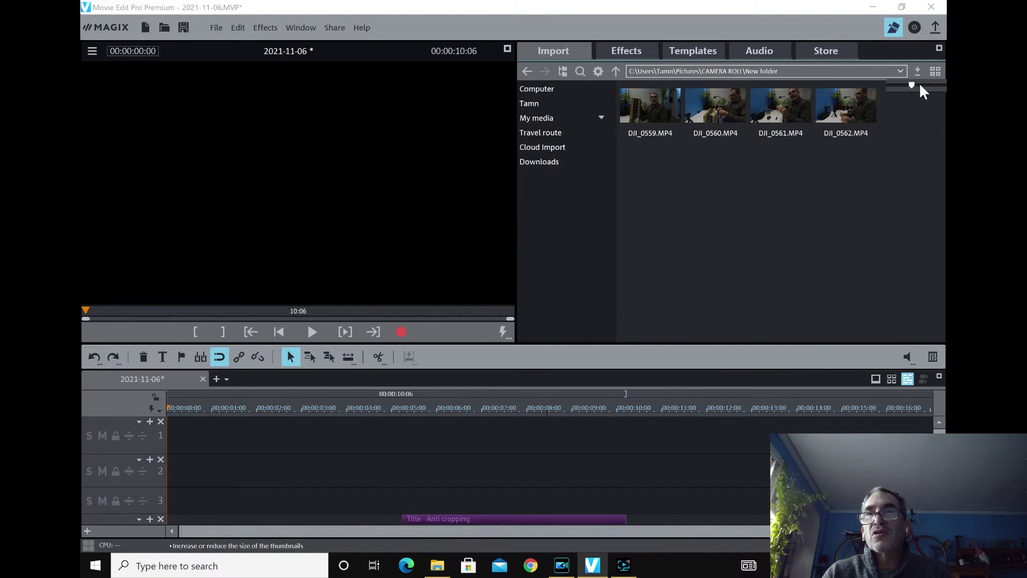
{"action": "left_click", "coordinate": [921, 84]}
{"action": "left_click", "coordinate": [907, 84]}
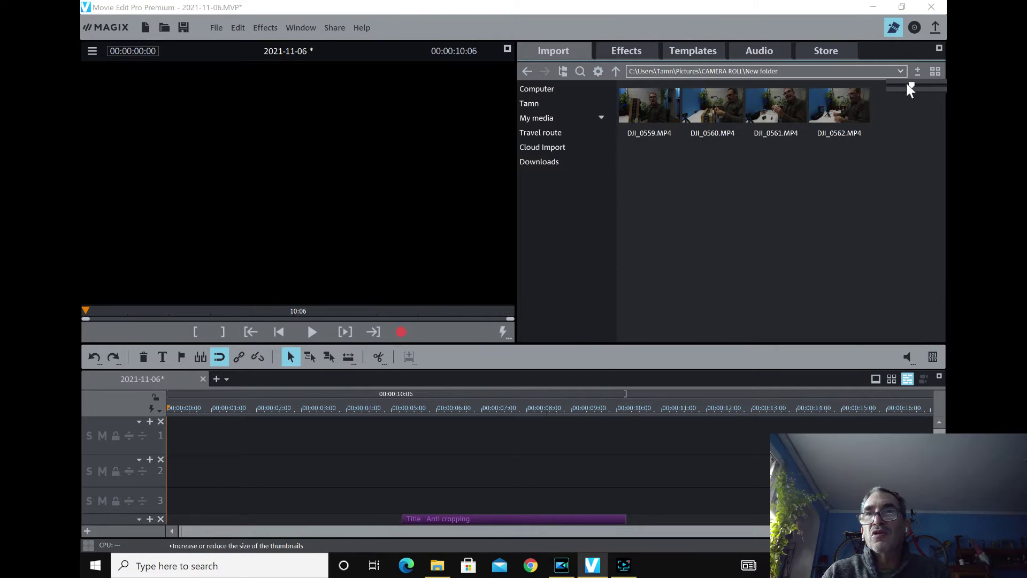
{"action": "left_click", "coordinate": [769, 219]}
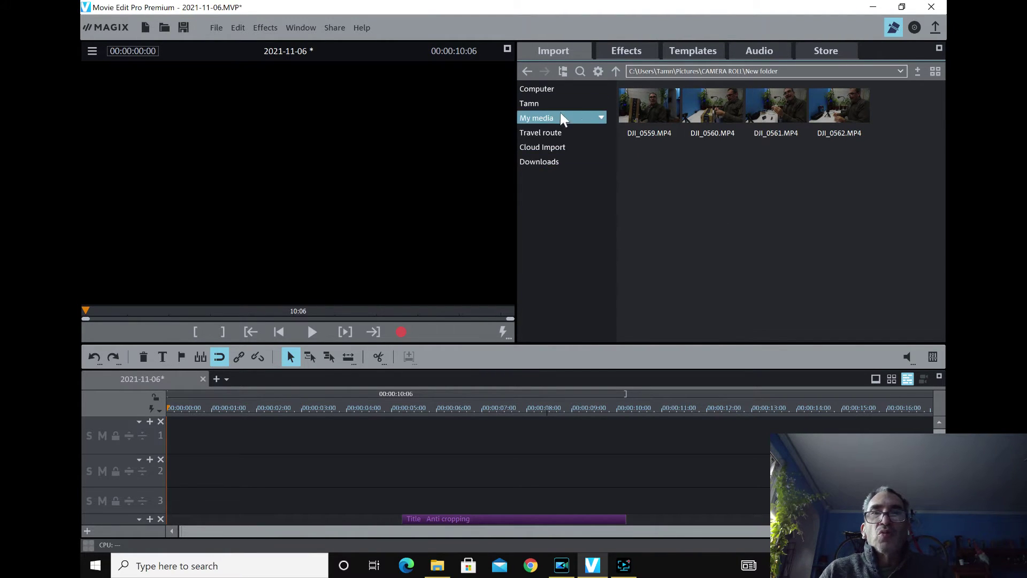
Place DJI_0559.MP4 at 0:00 on track 1 and delete the Anti cropping title clip.
{"action": "mouse_move", "coordinate": [652, 103]}
{"action": "left_click_drag", "start_coordinate": [652, 103], "coordinate": [157, 438]}
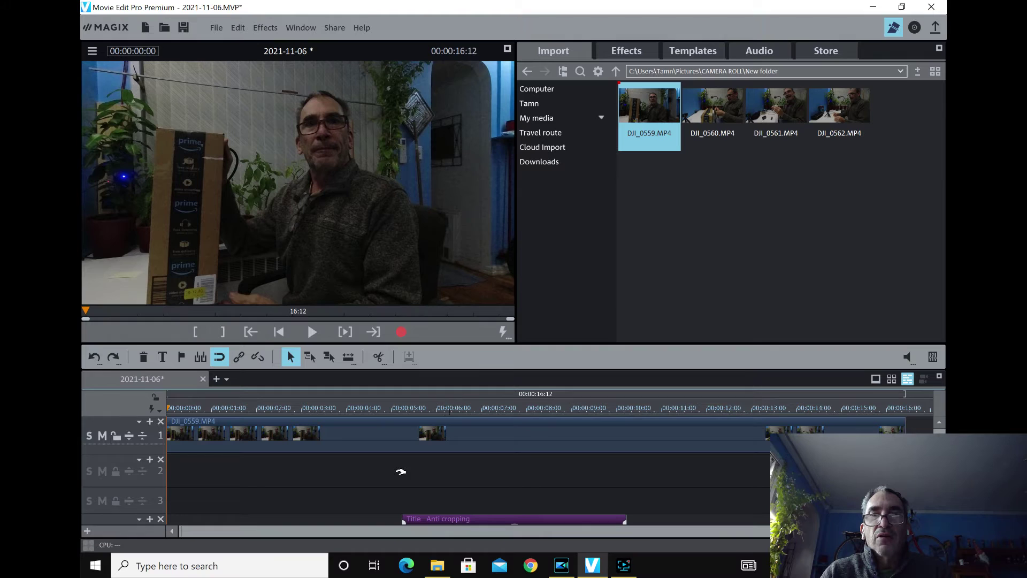
{"action": "left_click_drag", "start_coordinate": [477, 519], "coordinate": [252, 471]}
{"action": "left_click", "coordinate": [383, 476]}
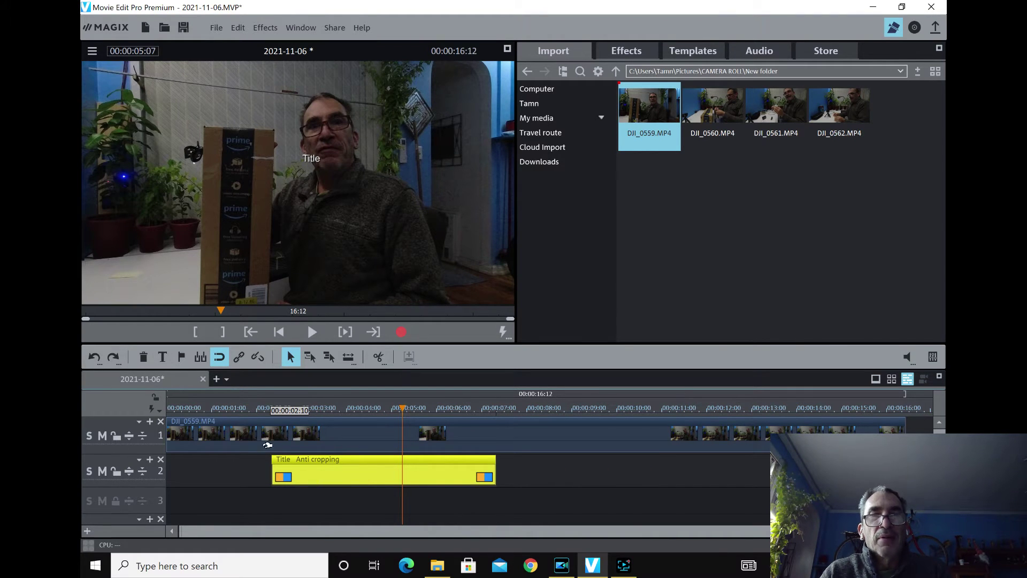
{"action": "left_click", "coordinate": [144, 357]}
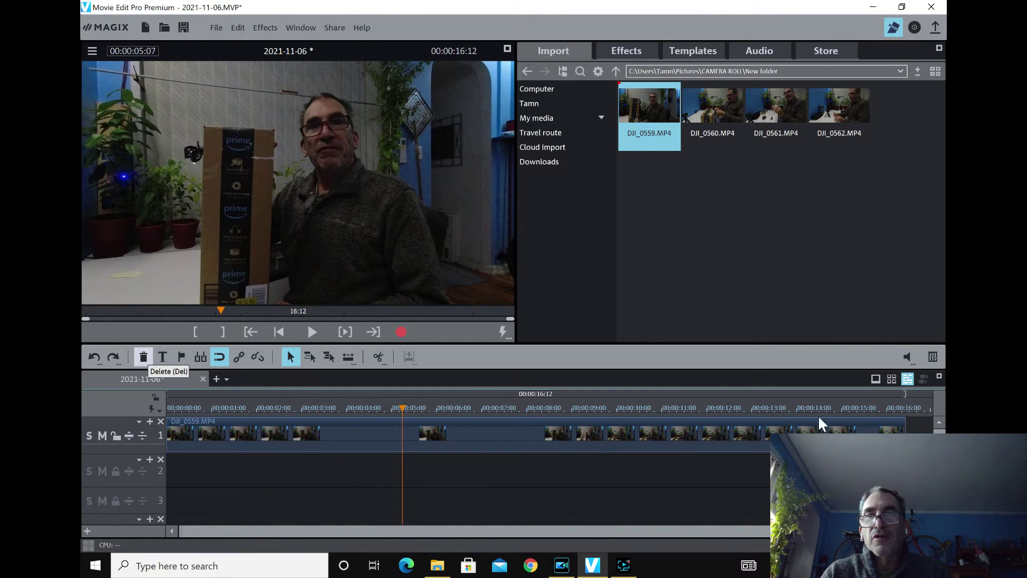
Cycle through Storyboard and Scene overview back to Timeline mode, then bring up the video monitor's context menu.
{"action": "left_click", "coordinate": [876, 378]}
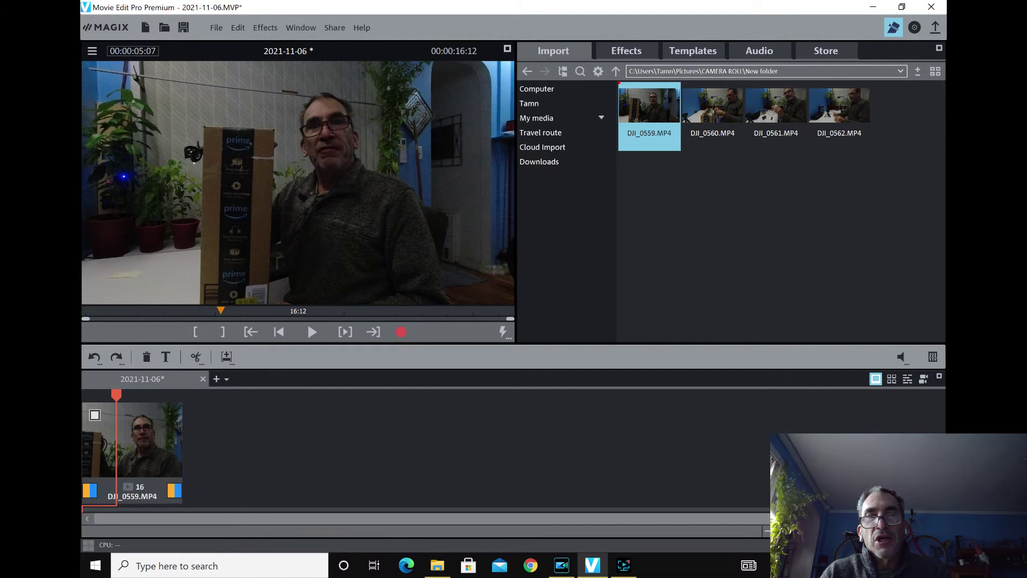
{"action": "left_click", "coordinate": [892, 378]}
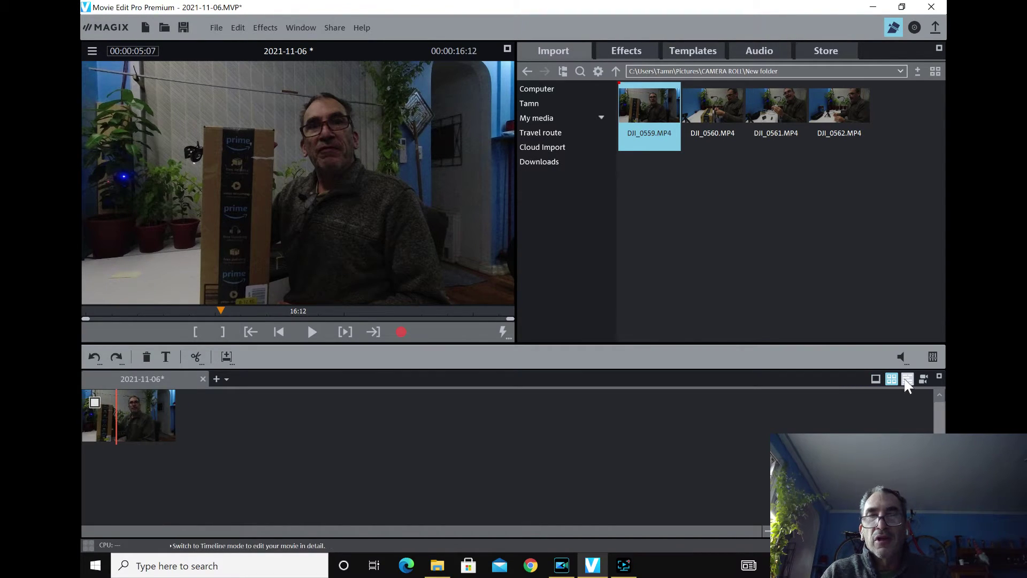
{"action": "left_click", "coordinate": [907, 379]}
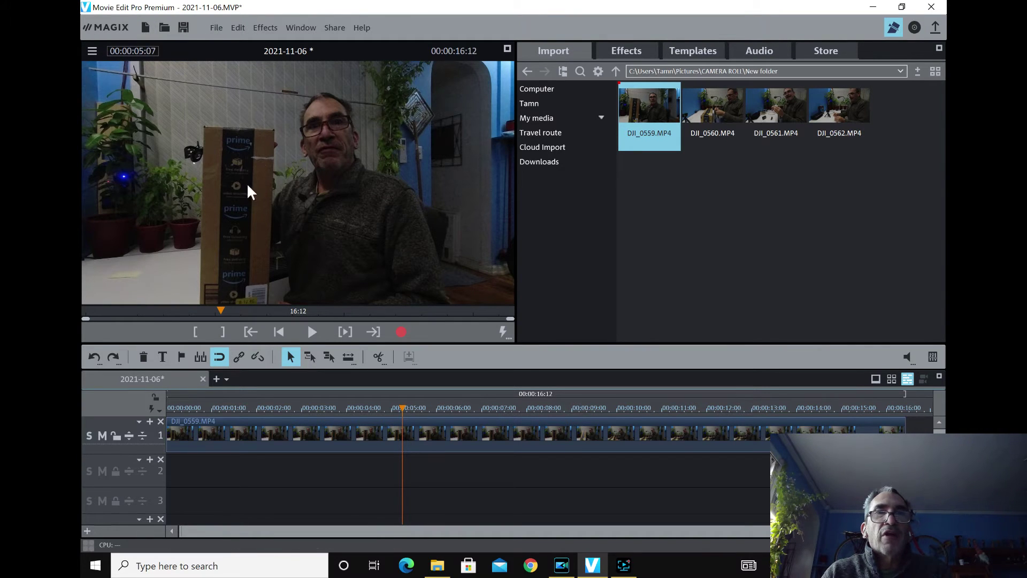
{"action": "right_click", "coordinate": [234, 106]}
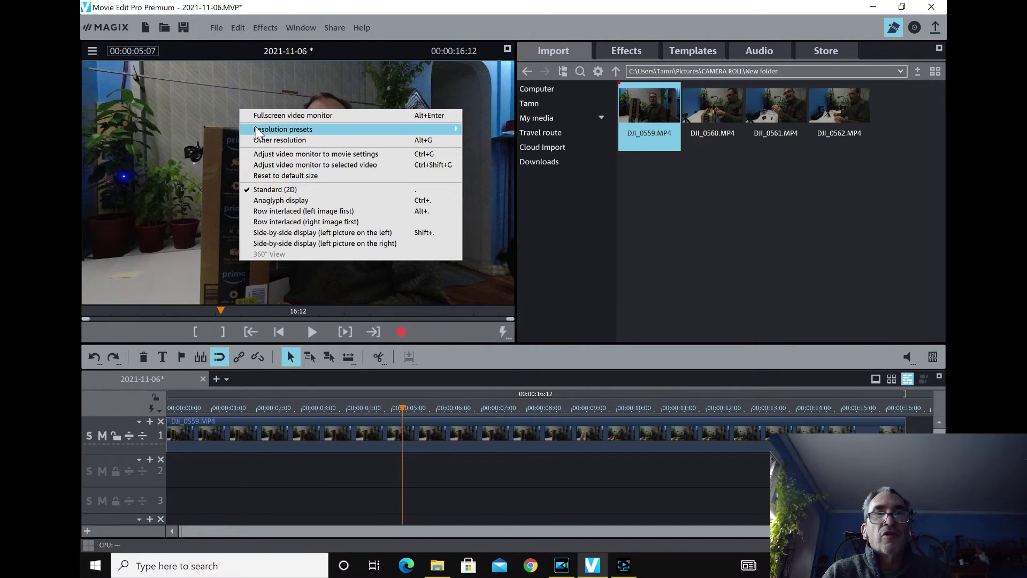
Look at the monitor's Resolution presets and Performance options, then close both menus.
{"action": "mouse_move", "coordinate": [257, 131]}
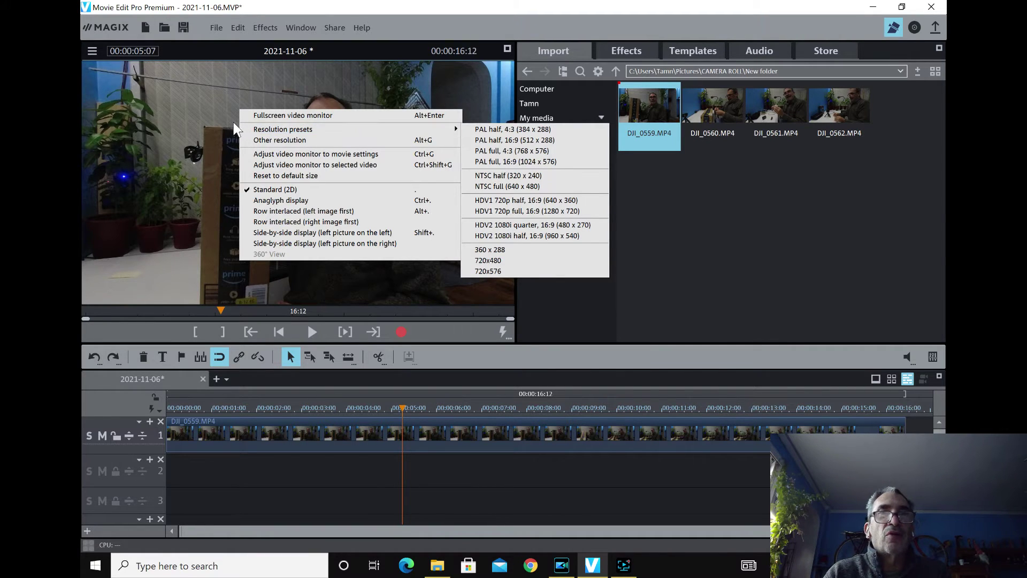
{"action": "left_click", "coordinate": [101, 74]}
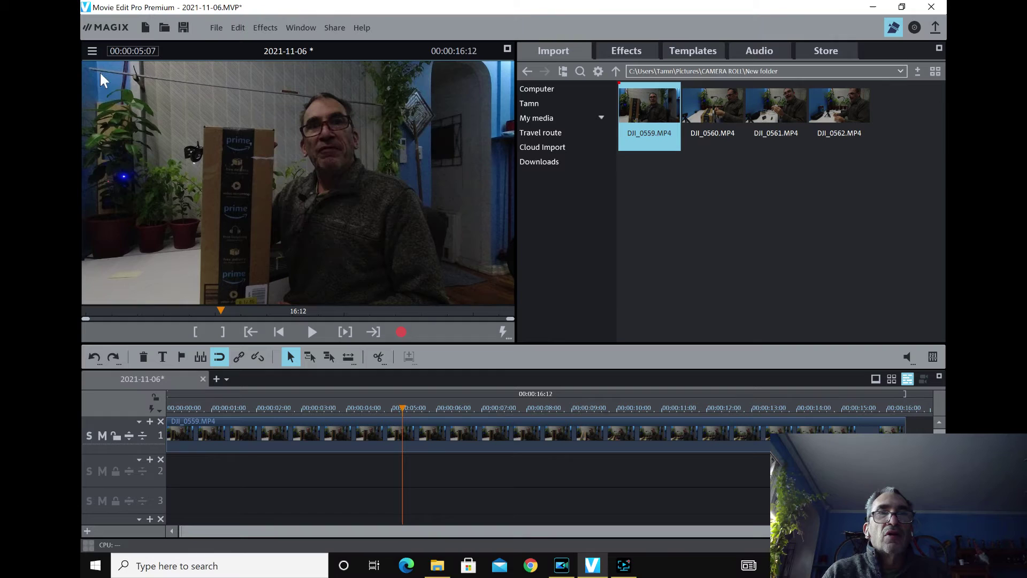
{"action": "left_click", "coordinate": [93, 51]}
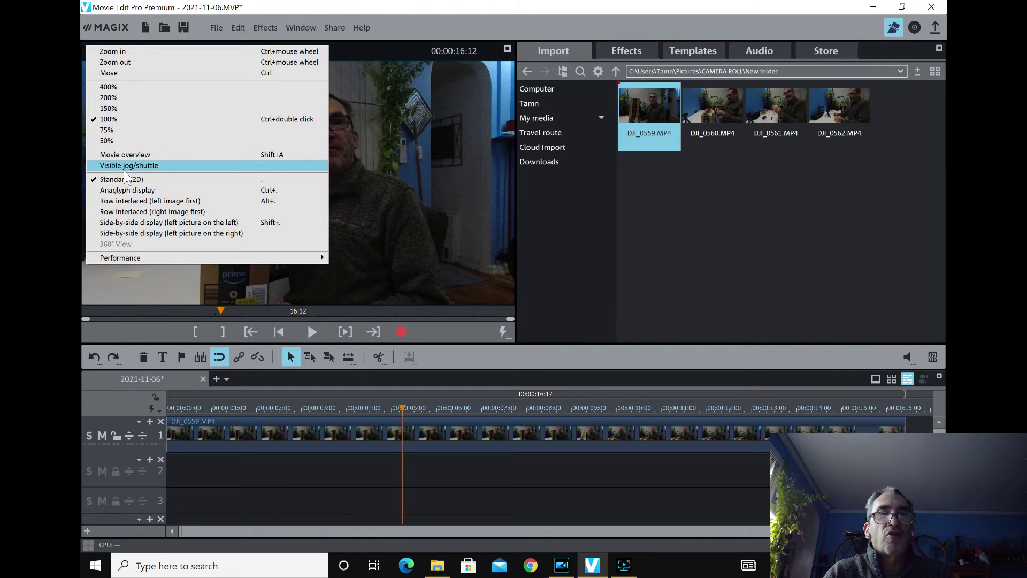
{"action": "mouse_move", "coordinate": [190, 257]}
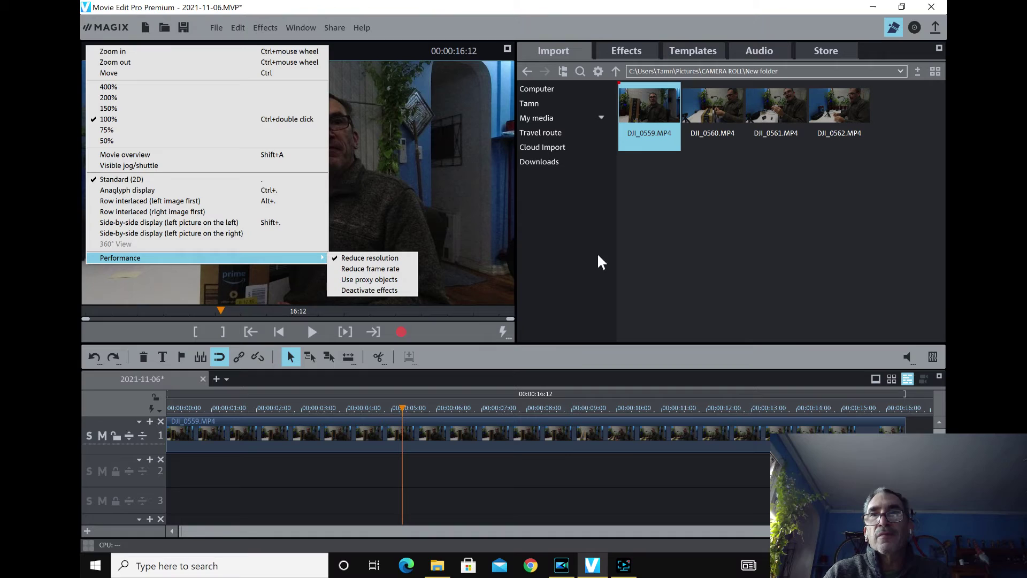
{"action": "left_click", "coordinate": [804, 232]}
{"action": "mouse_move", "coordinate": [665, 110]}
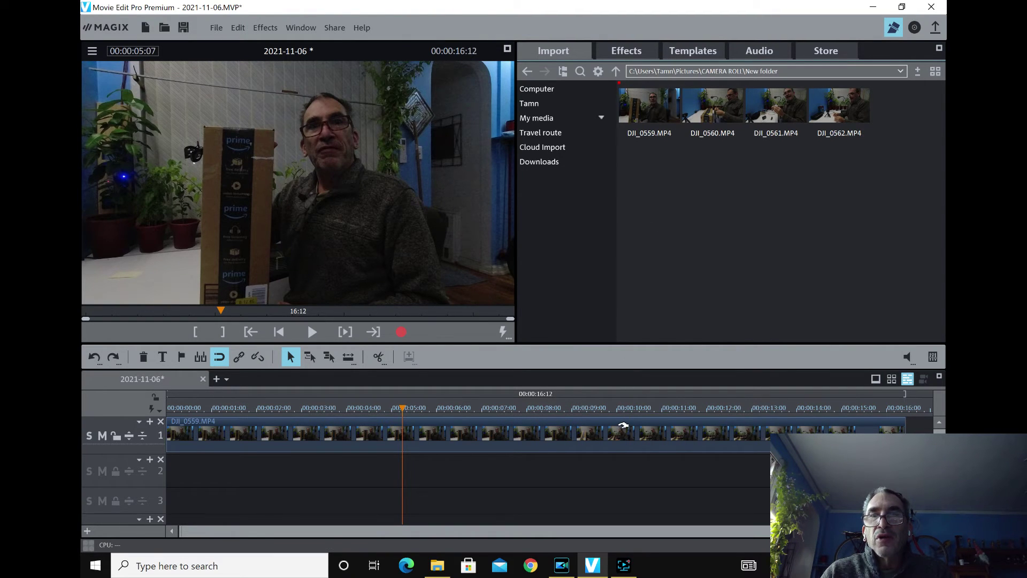
{"action": "right_click", "coordinate": [662, 89]}
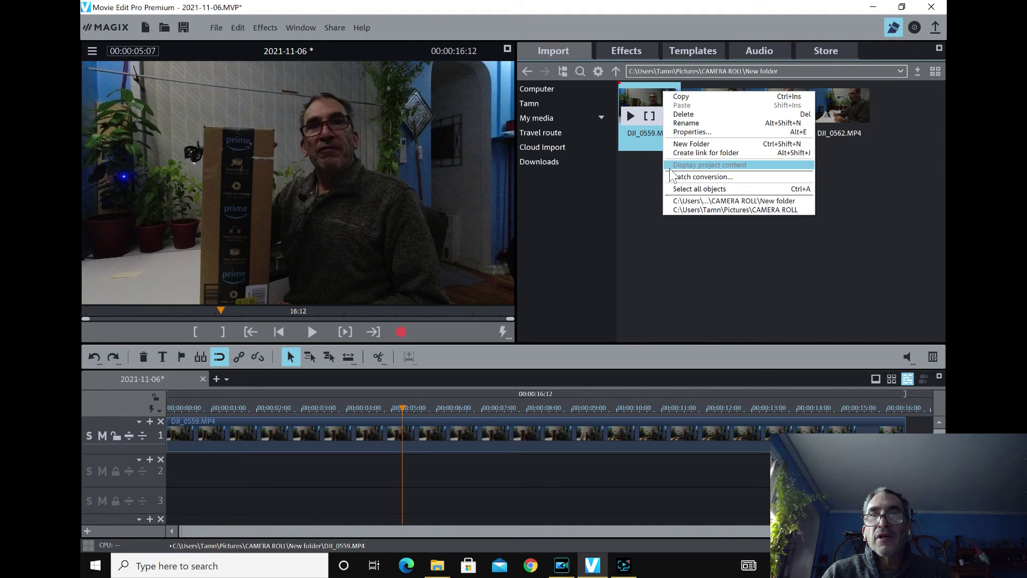
{"action": "left_click", "coordinate": [683, 129]}
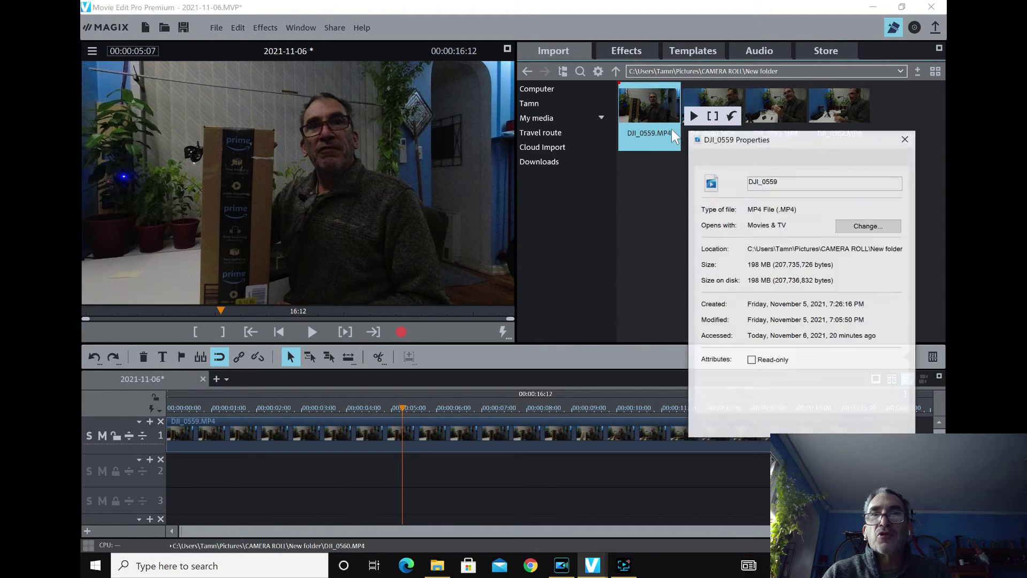
{"action": "left_click", "coordinate": [770, 159]}
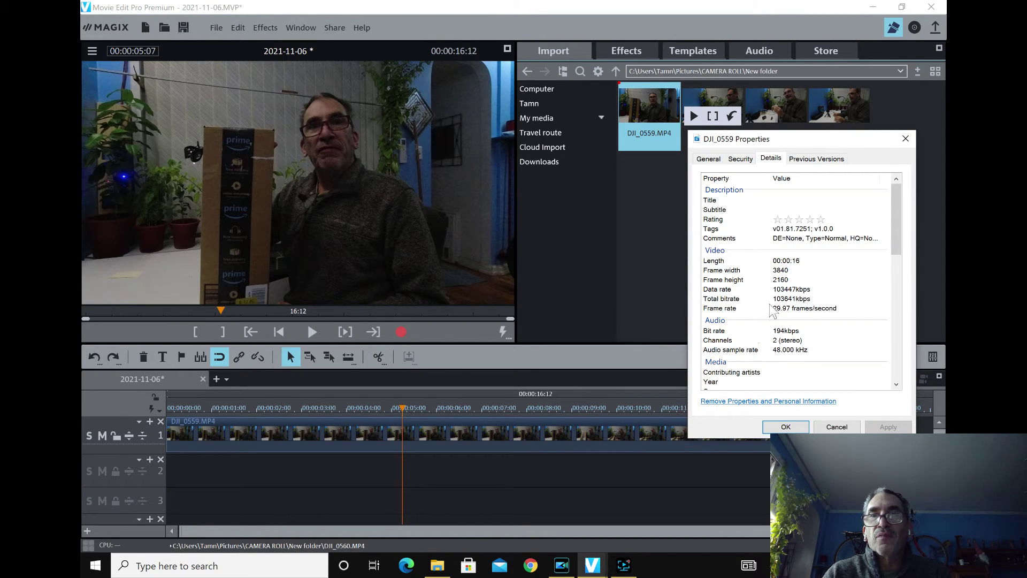
{"action": "left_click", "coordinate": [837, 426]}
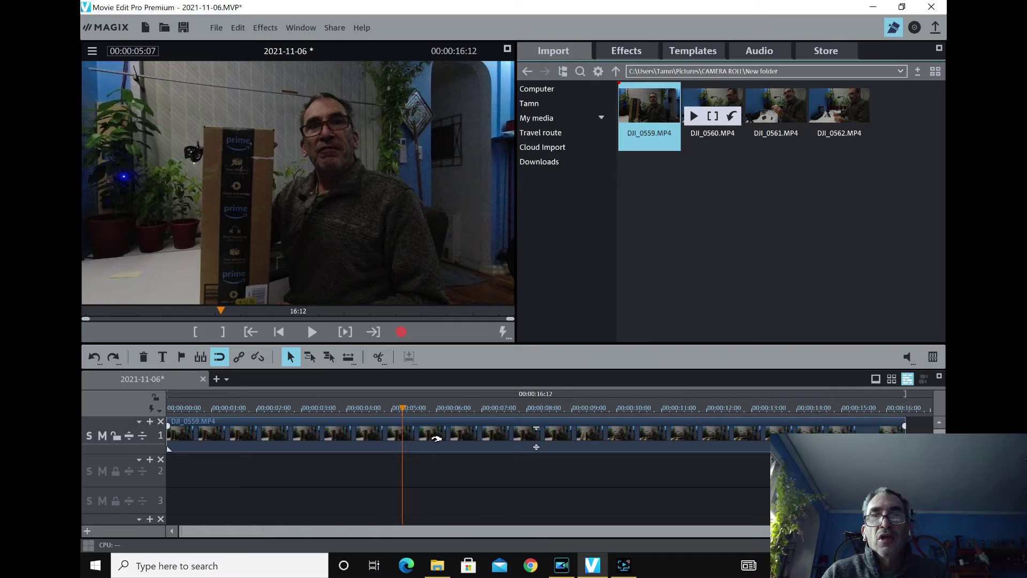
{"action": "right_click", "coordinate": [443, 449]}
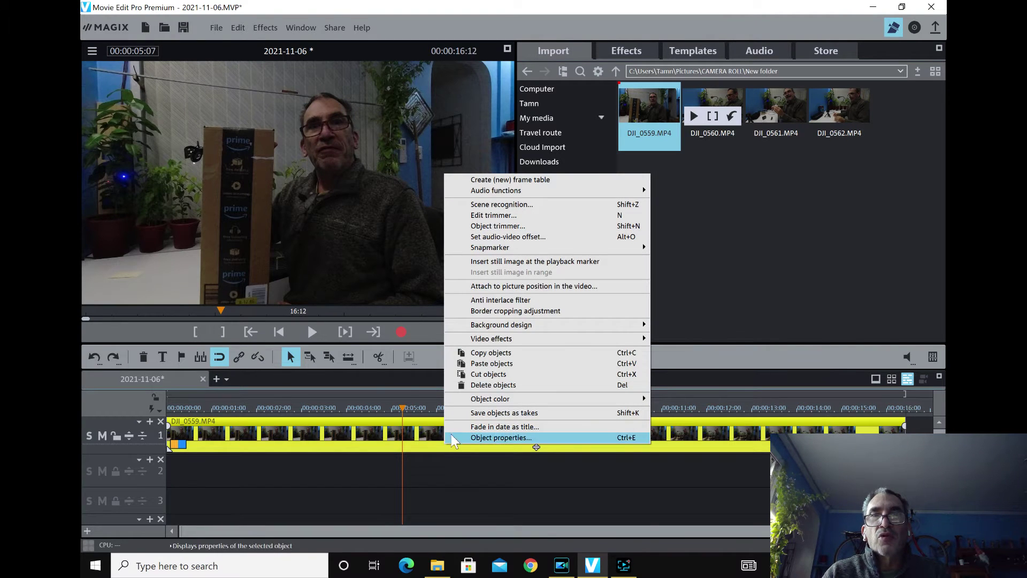
{"action": "mouse_move", "coordinate": [506, 194]}
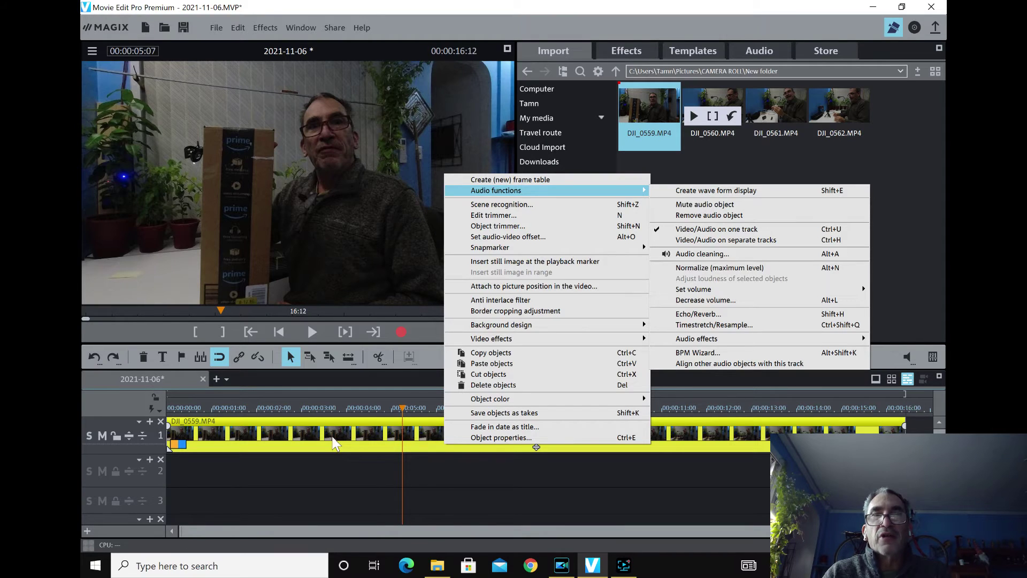
{"action": "left_click", "coordinate": [284, 124]}
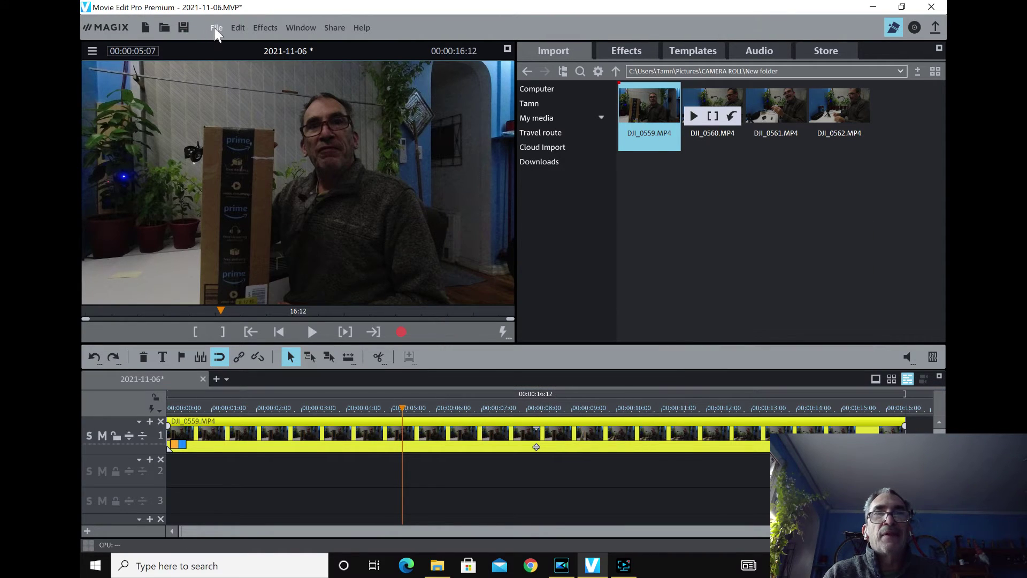
{"action": "left_click", "coordinate": [216, 27]}
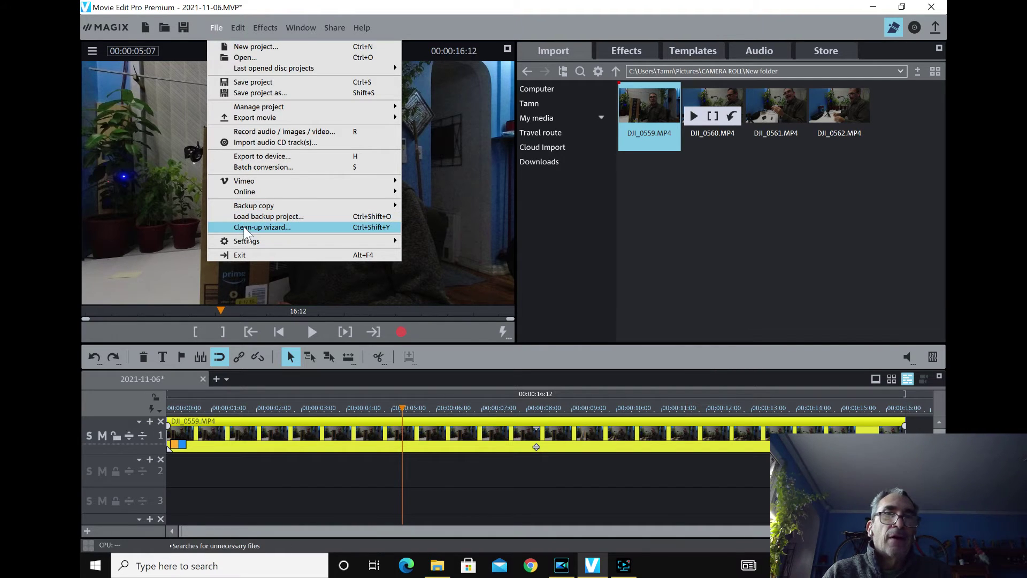
{"action": "mouse_move", "coordinate": [247, 242]}
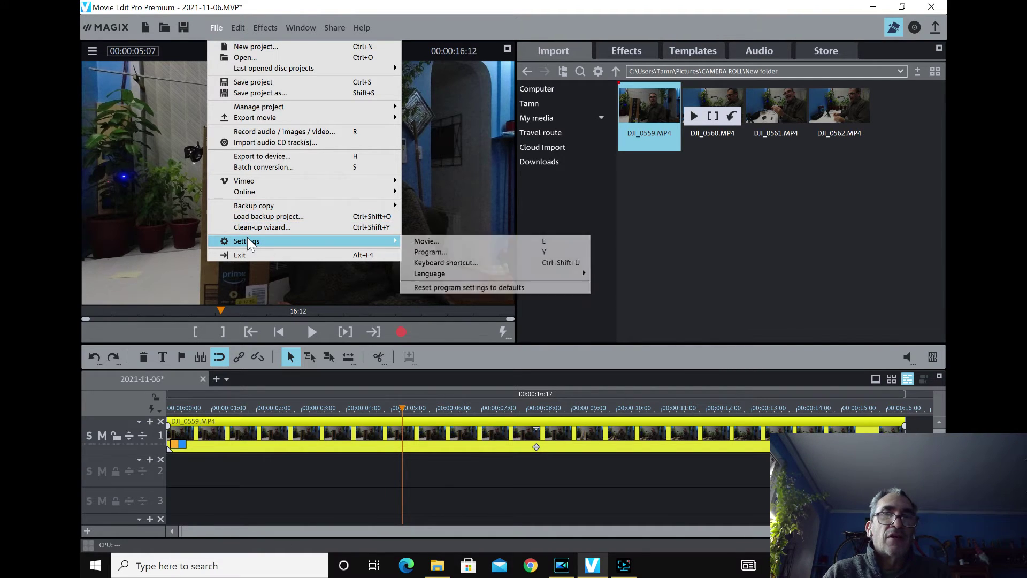
{"action": "left_click", "coordinate": [436, 244]}
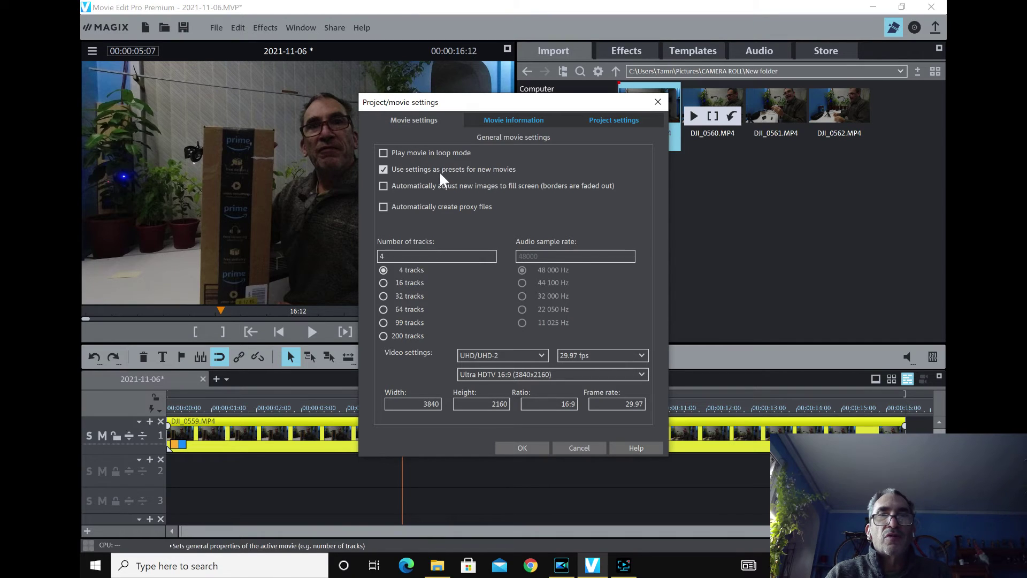
{"action": "double_click", "coordinate": [377, 256]}
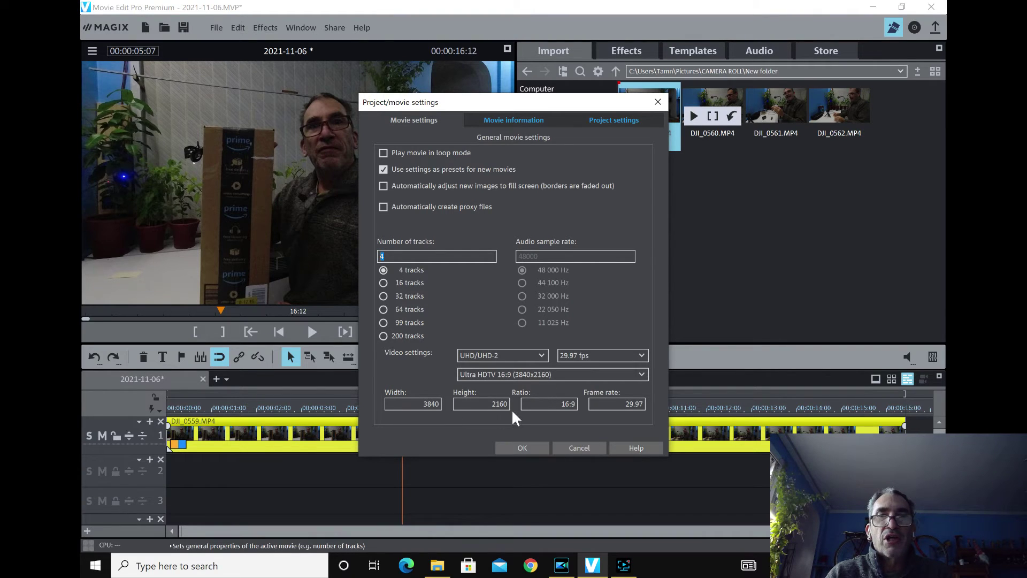
{"action": "left_click", "coordinate": [521, 119]}
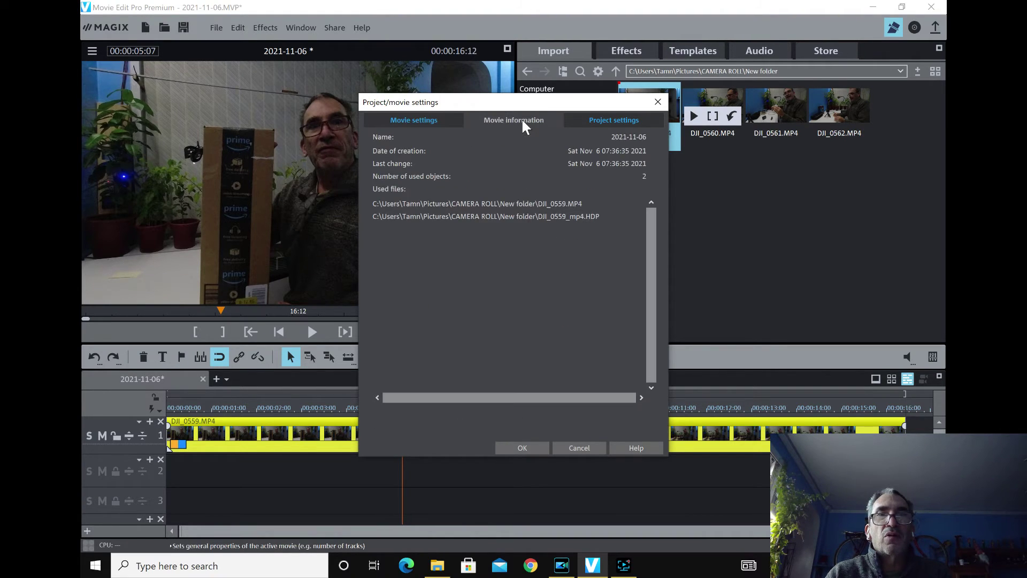
{"action": "left_click", "coordinate": [592, 119]}
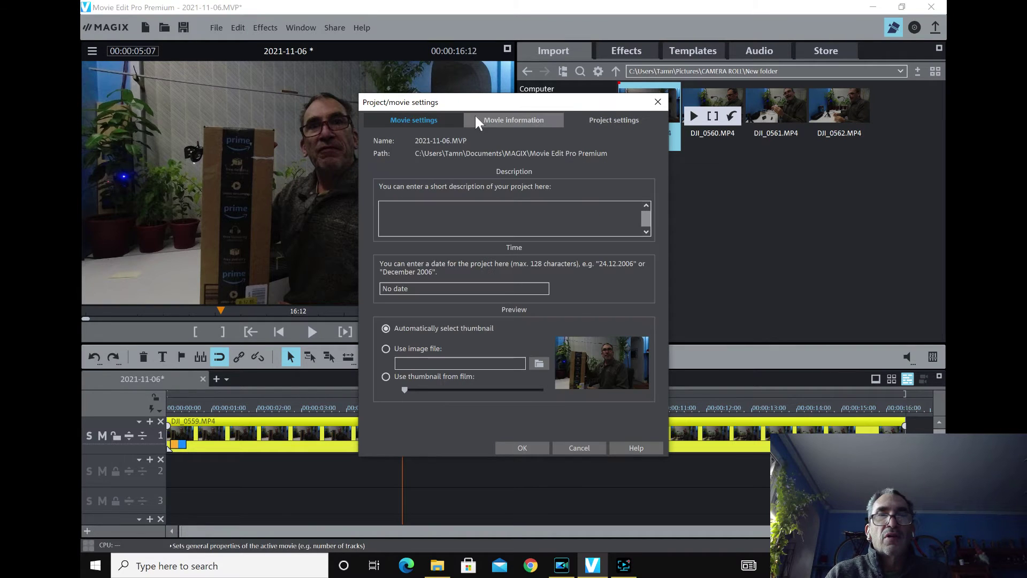
{"action": "left_click", "coordinate": [586, 446]}
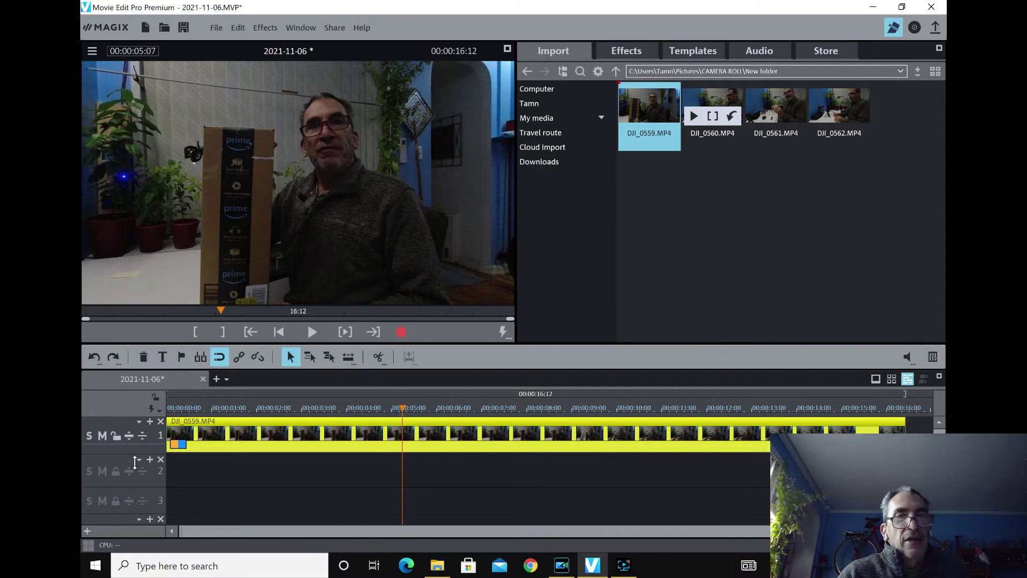
Enlarge track 1 for bigger thumbnails and toggle its Mute on and off.
{"action": "left_click_drag", "start_coordinate": [536, 446], "coordinate": [252, 471]}
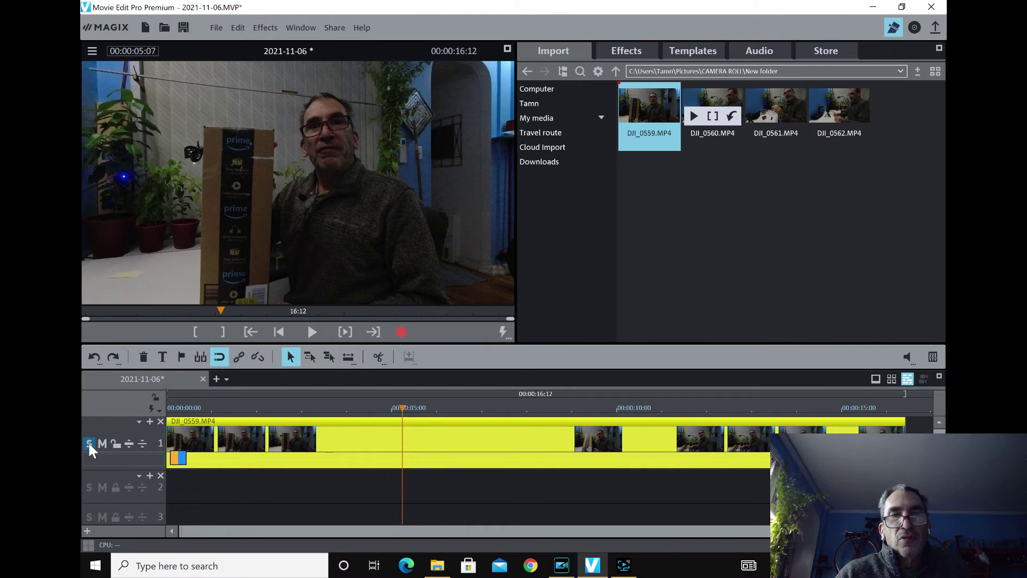
{"action": "left_click", "coordinate": [129, 445]}
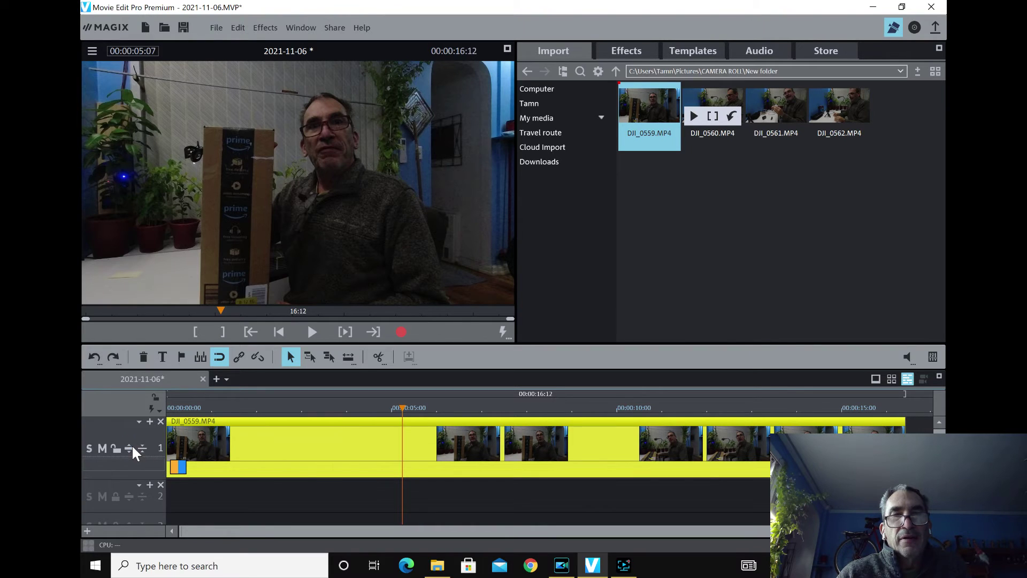
{"action": "left_click", "coordinate": [103, 448]}
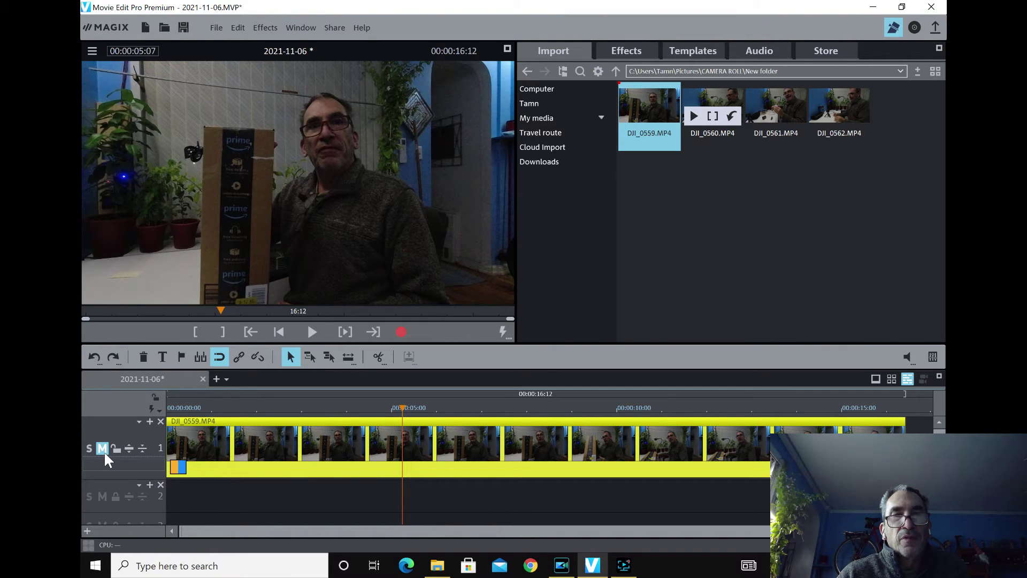
{"action": "left_click", "coordinate": [102, 449]}
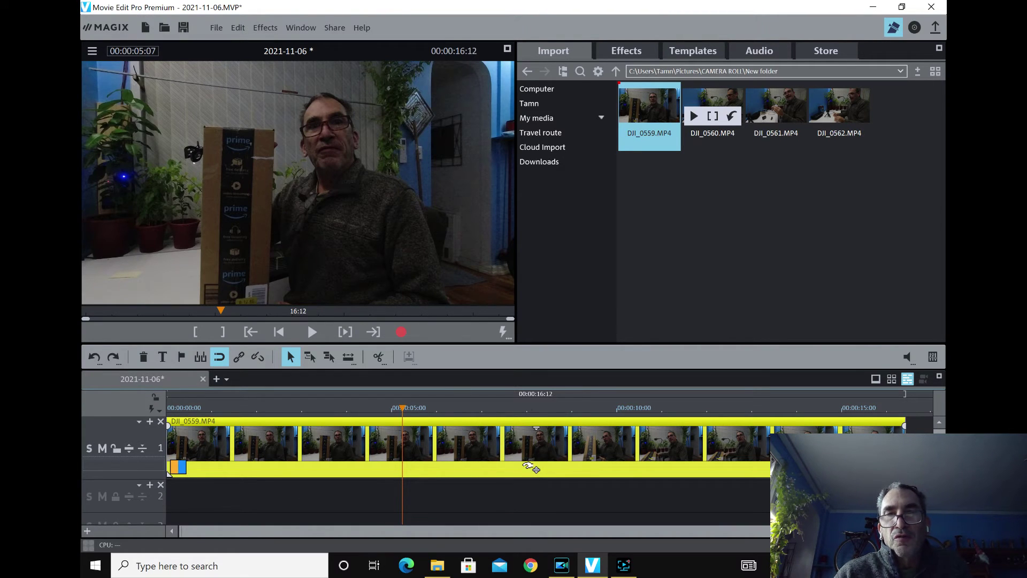
Set the clip volume to 0.0, darken its brightness, then undo the brightness change.
{"action": "left_click_drag", "start_coordinate": [536, 469], "coordinate": [539, 416]}
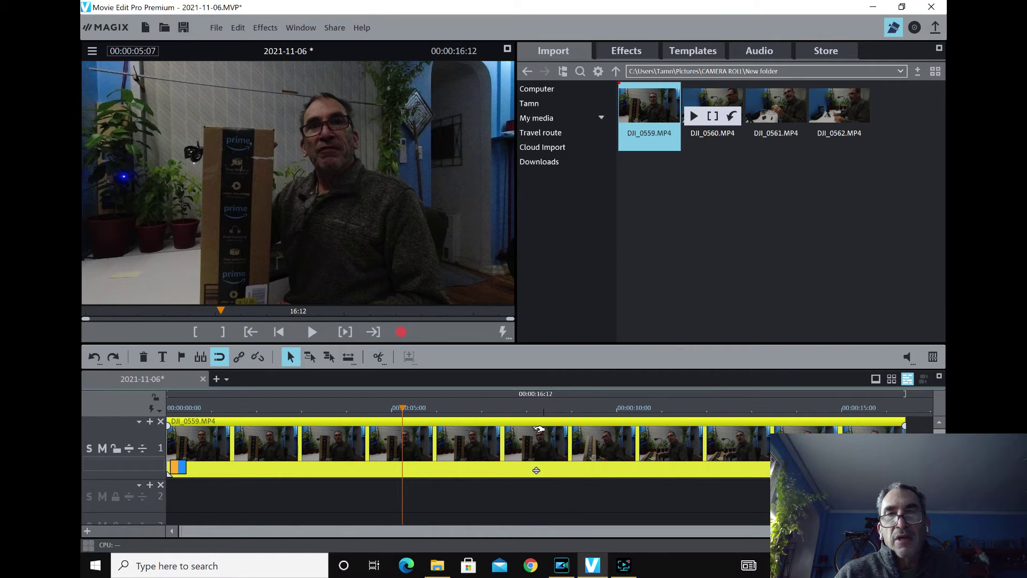
{"action": "left_click_drag", "start_coordinate": [538, 429], "coordinate": [538, 435]}
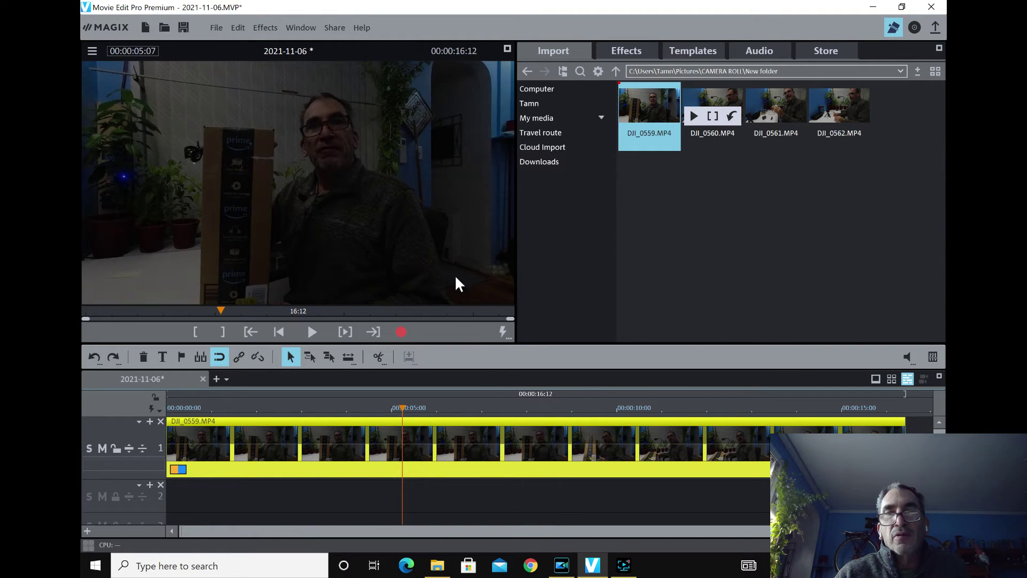
{"action": "left_click", "coordinate": [99, 355]}
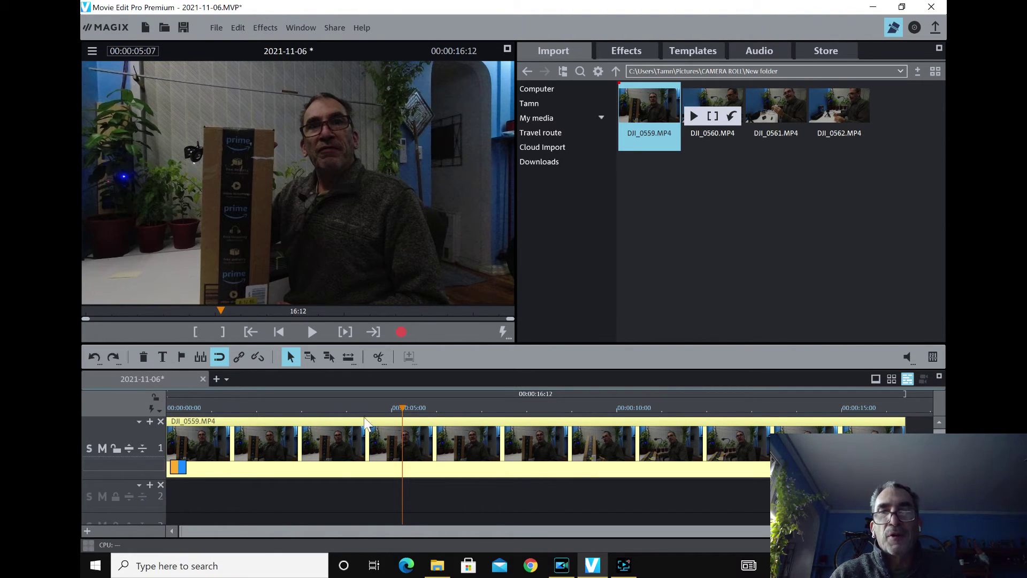
Split DJI_0559.MP4 at 5 seconds and apply the Movements Basic Bottom circle transition.
{"action": "left_click", "coordinate": [378, 357]}
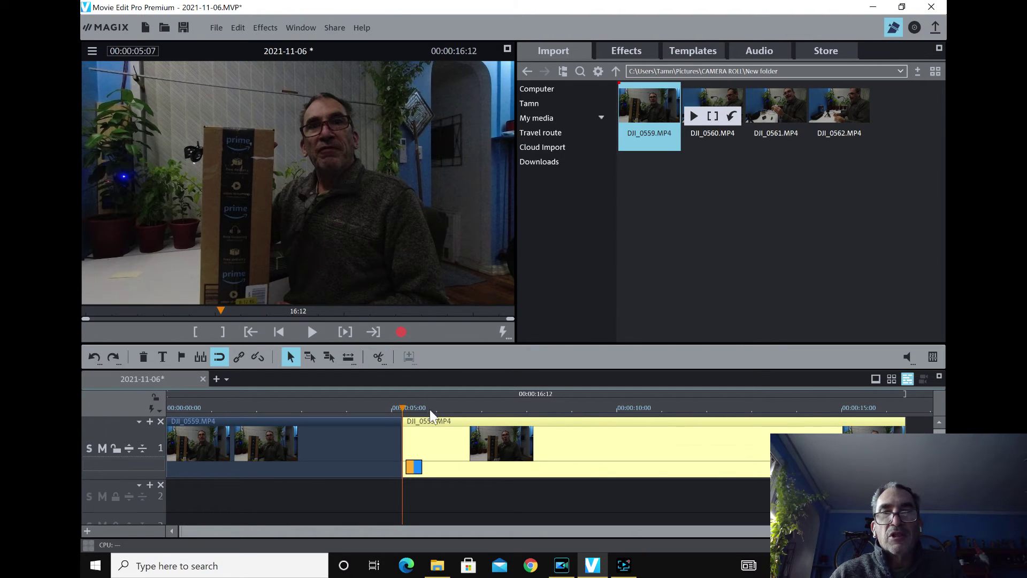
{"action": "left_click", "coordinate": [694, 49]}
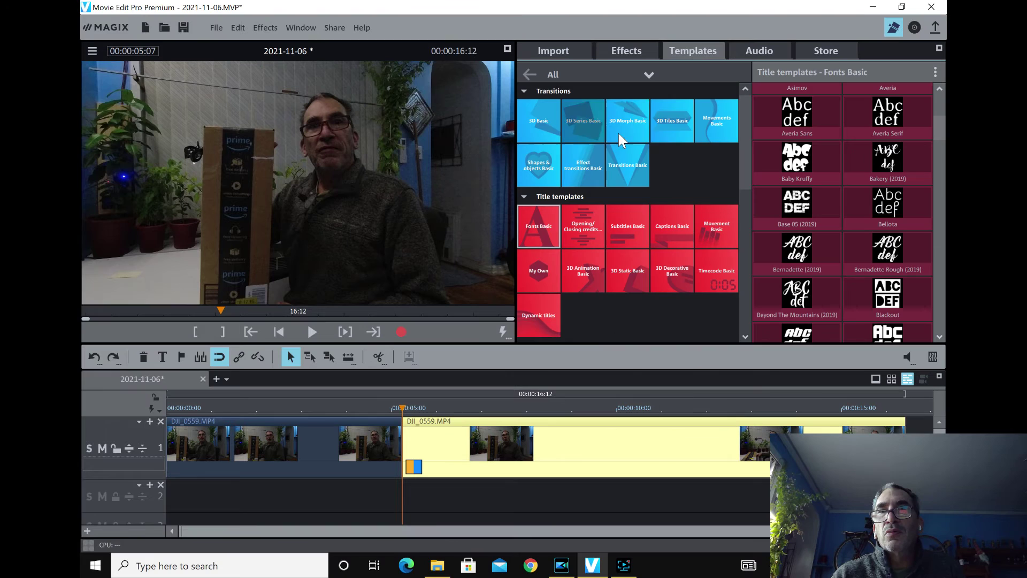
{"action": "left_click", "coordinate": [724, 127]}
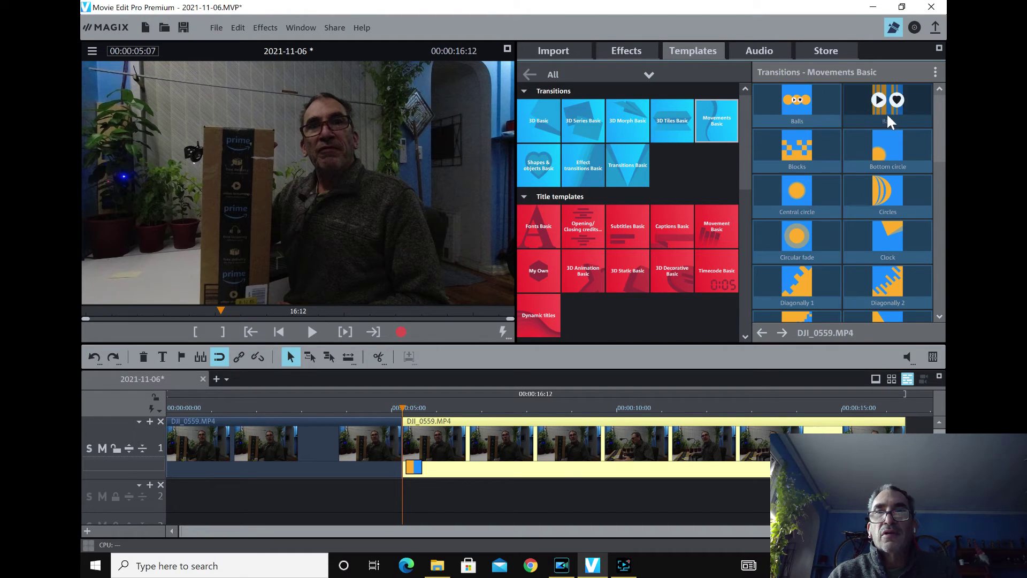
{"action": "left_click_drag", "start_coordinate": [898, 147], "coordinate": [294, 429]}
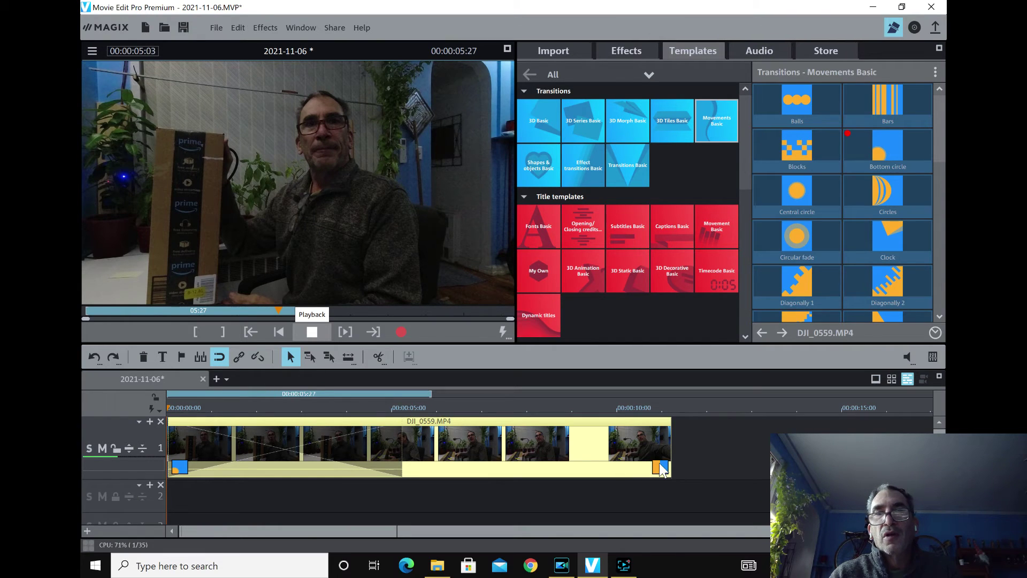
Reposition the second clip part so it overlaps the end of the first.
{"action": "double_click", "coordinate": [642, 435]}
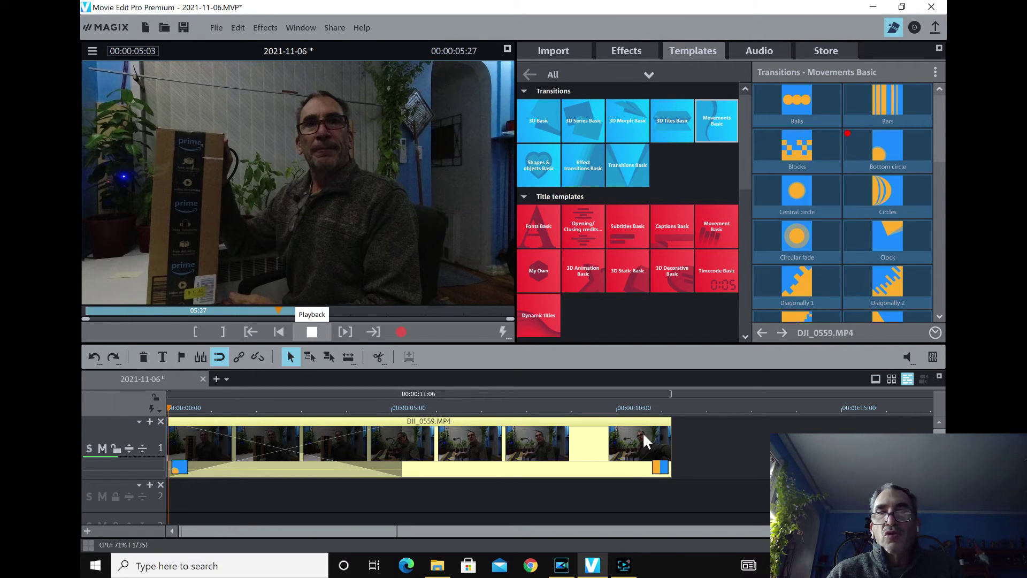
{"action": "left_click_drag", "start_coordinate": [619, 451], "coordinate": [678, 455]}
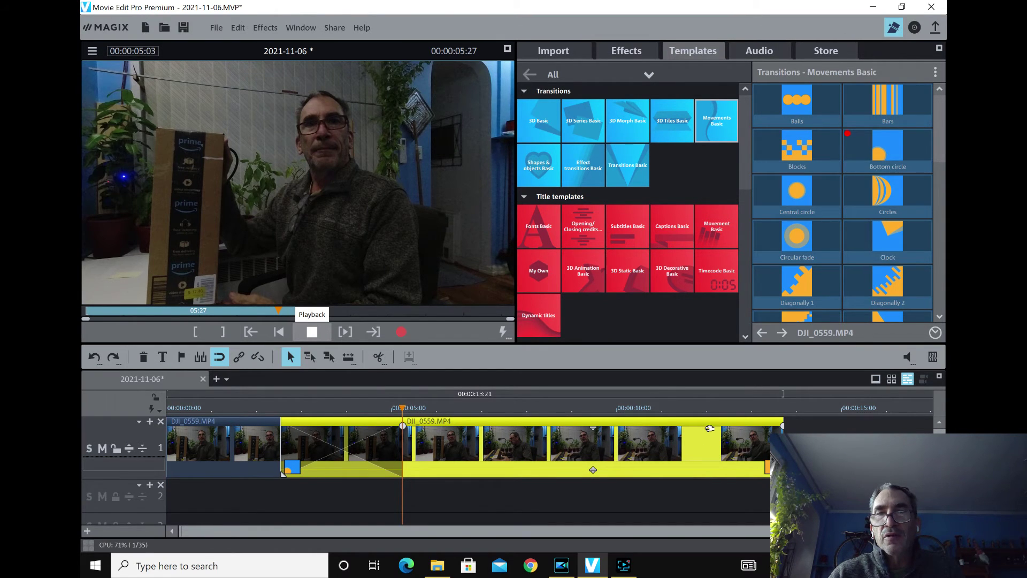
{"action": "left_click_drag", "start_coordinate": [557, 463], "coordinate": [849, 463]}
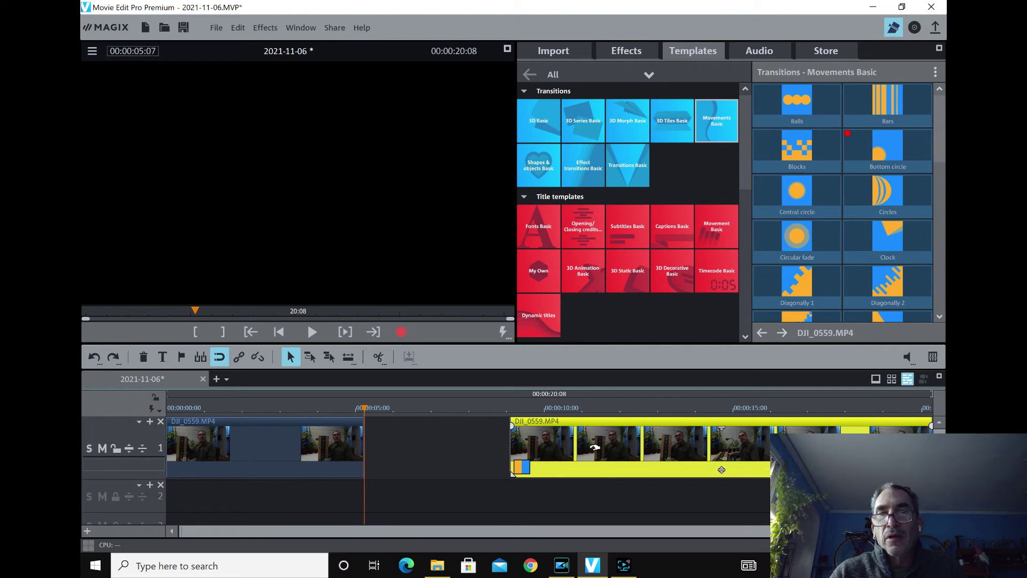
{"action": "left_click_drag", "start_coordinate": [584, 449], "coordinate": [320, 450]}
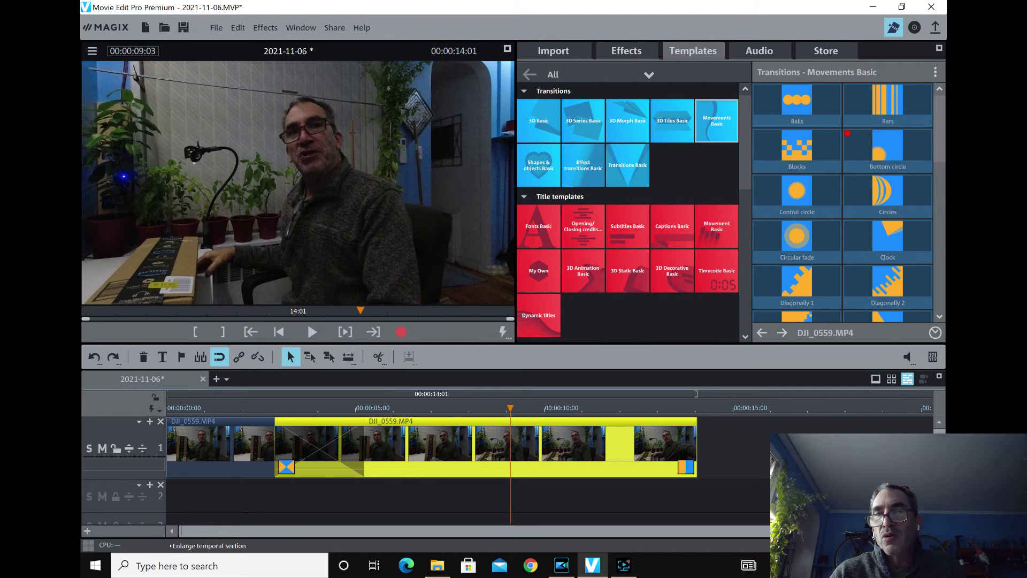
Zoom the timeline out to show 35 seconds.
{"action": "right_click", "coordinate": [722, 531]}
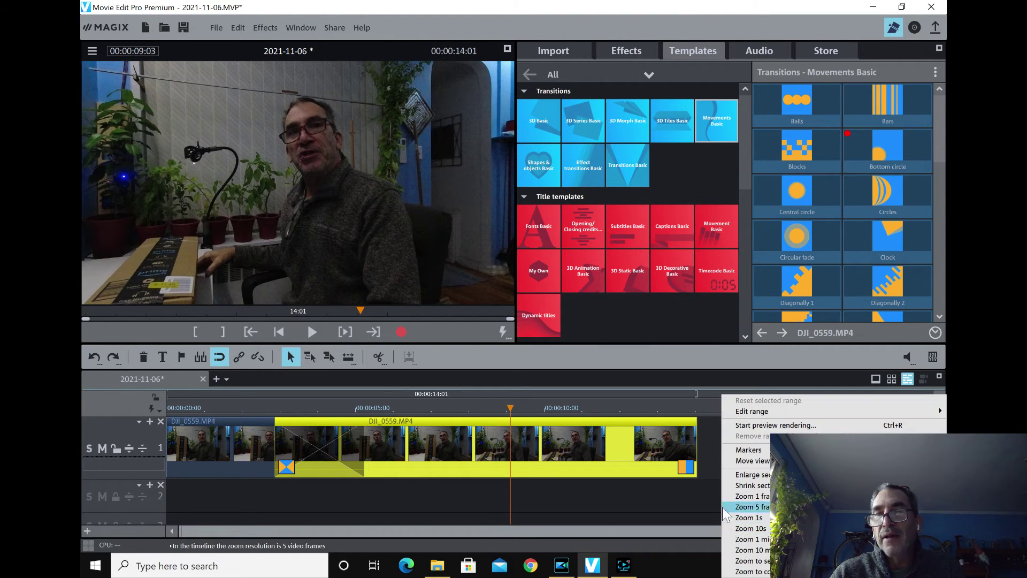
{"action": "left_click", "coordinate": [697, 499]}
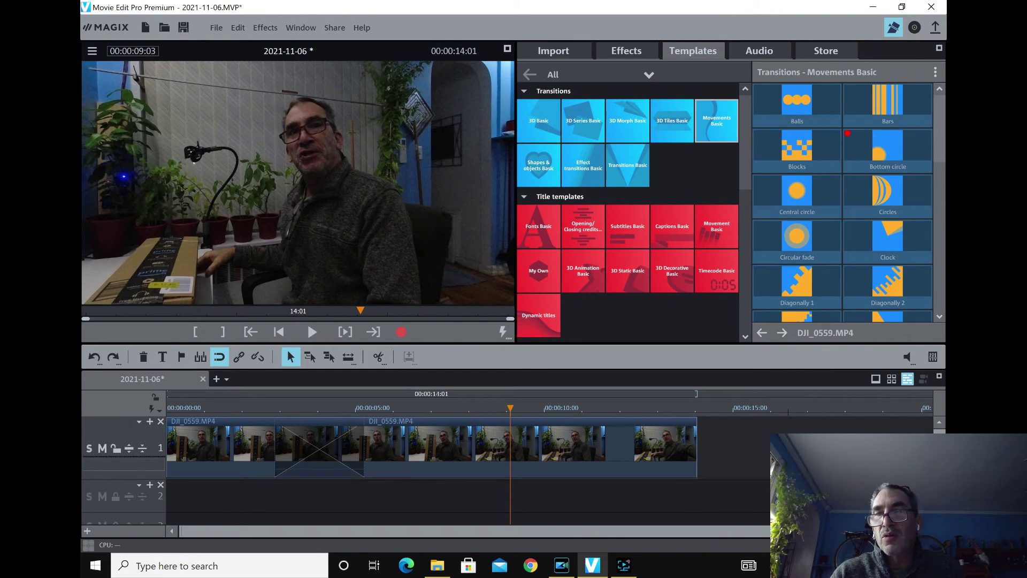
{"action": "key", "text": "Down"}
{"action": "right_click", "coordinate": [722, 394]}
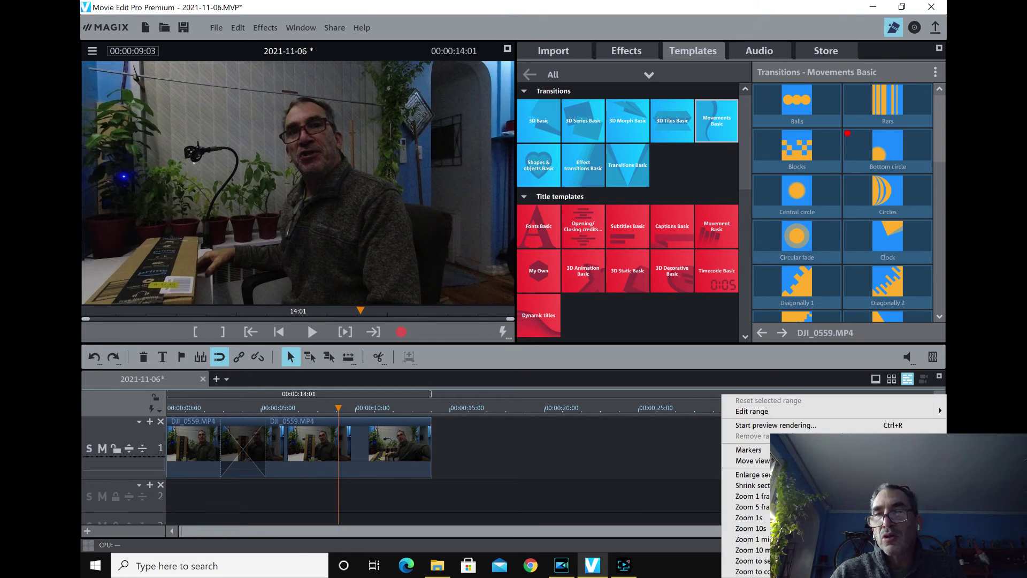
Zoom the timeline back in to 15 seconds and bring up the File > Export movie format list.
{"action": "left_click", "coordinate": [620, 496]}
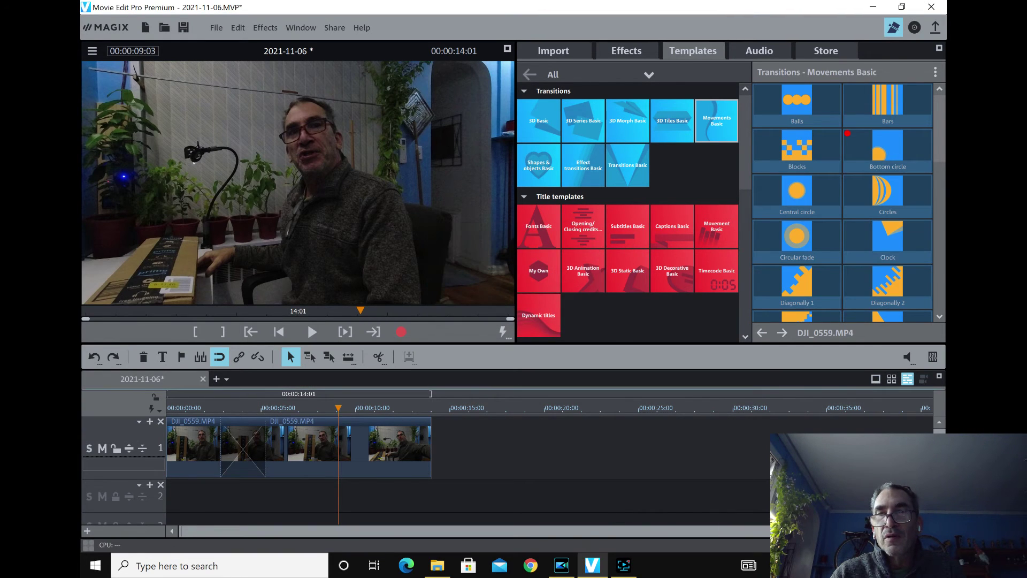
{"action": "key", "text": "Up"}
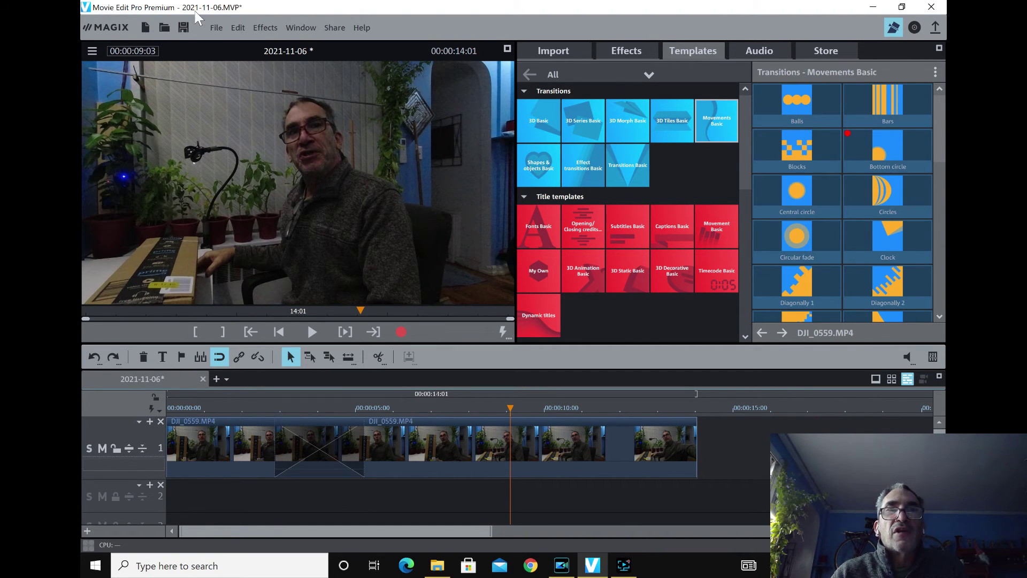
{"action": "left_click", "coordinate": [217, 26]}
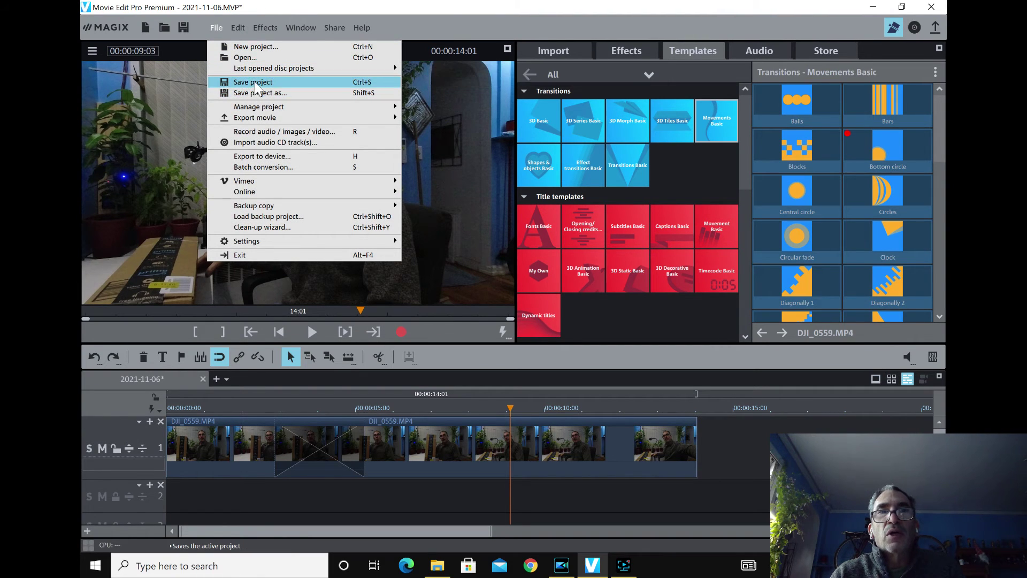
{"action": "mouse_move", "coordinate": [262, 119]}
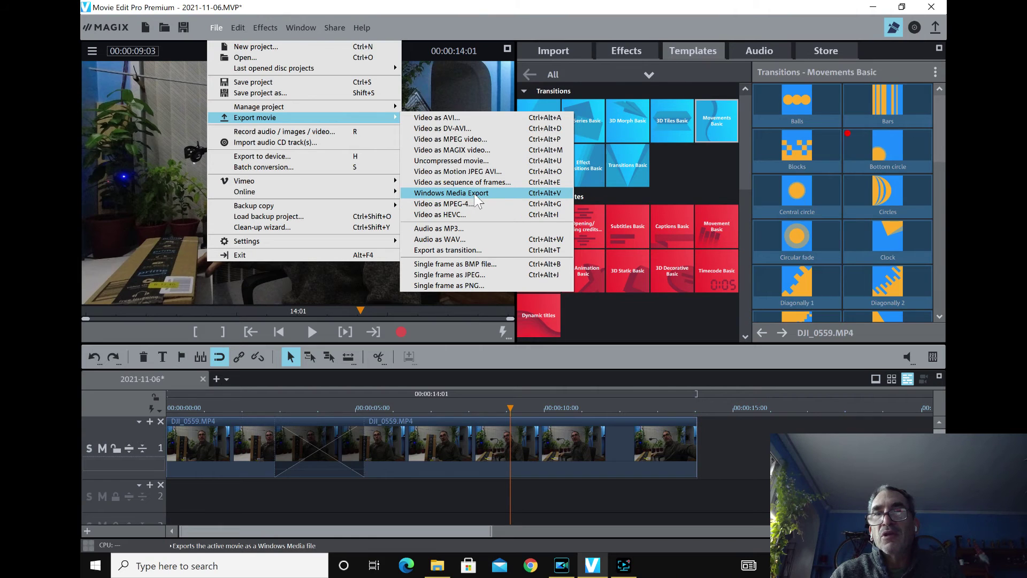
{"action": "left_click", "coordinate": [477, 201]}
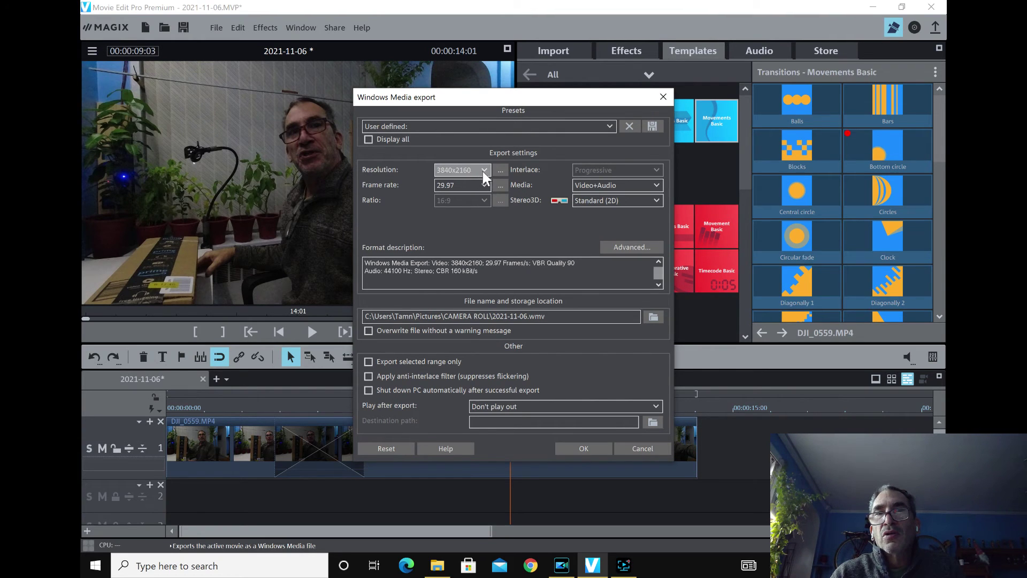
{"action": "left_click", "coordinate": [483, 170]}
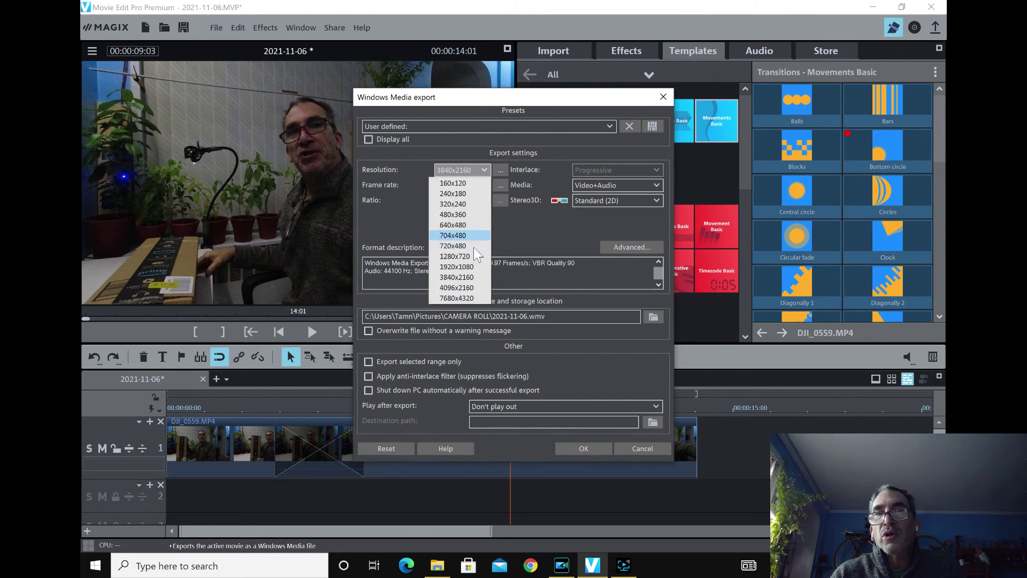
{"action": "left_click", "coordinate": [502, 168]}
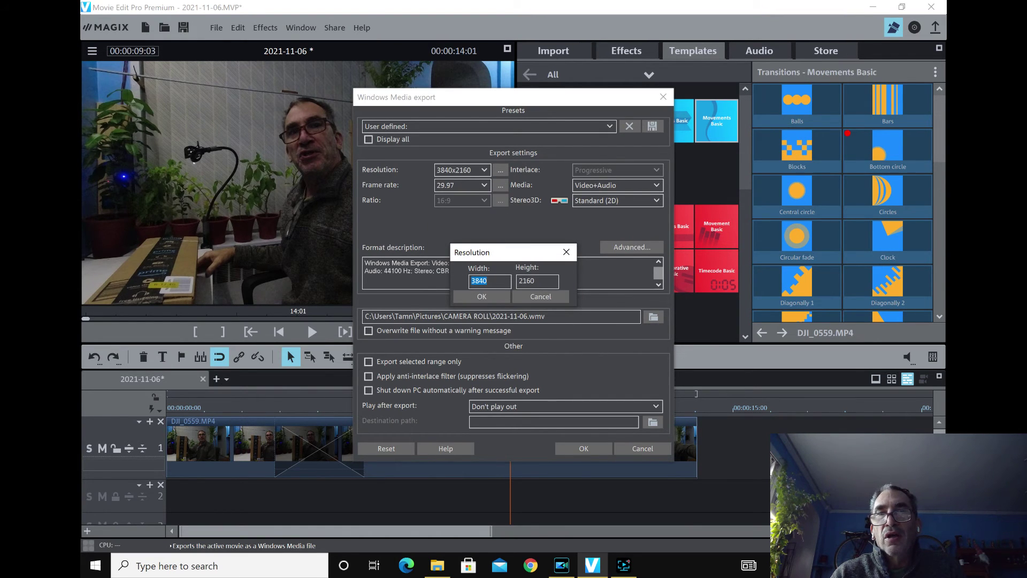
{"action": "type", "text": "5"}
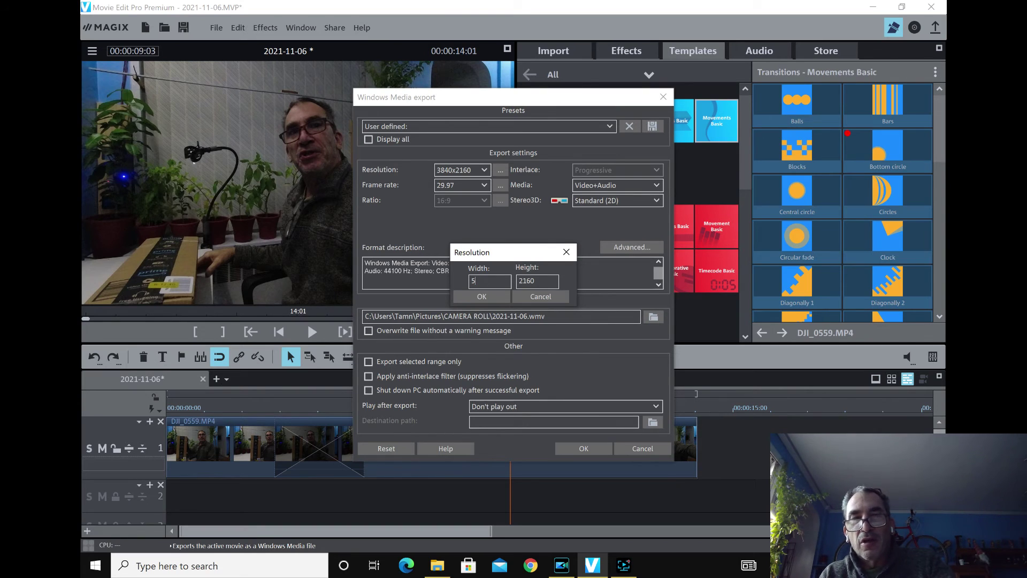
{"action": "type", "text": "312"}
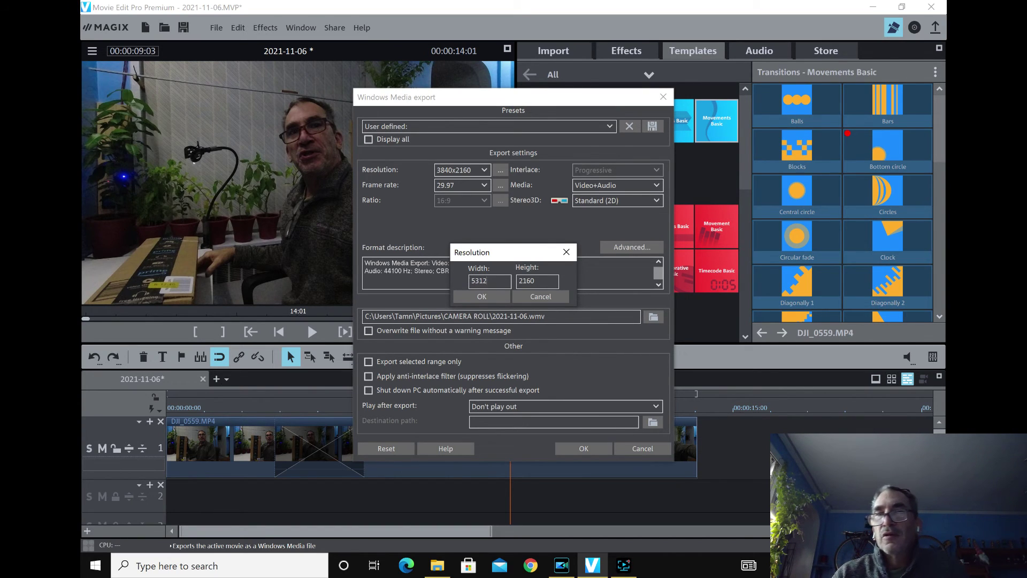
{"action": "left_click", "coordinate": [554, 297]}
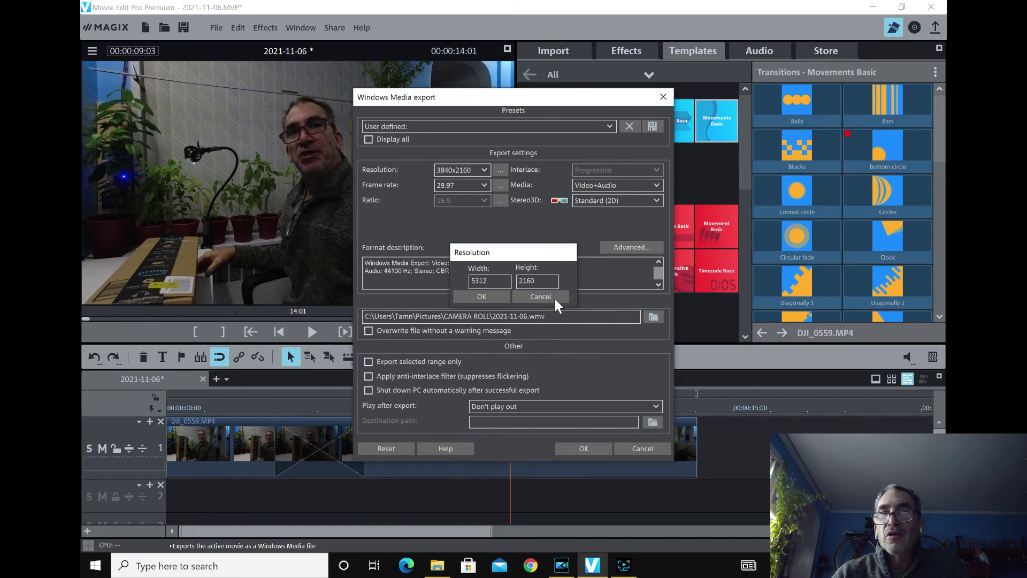
{"action": "left_click", "coordinate": [661, 97]}
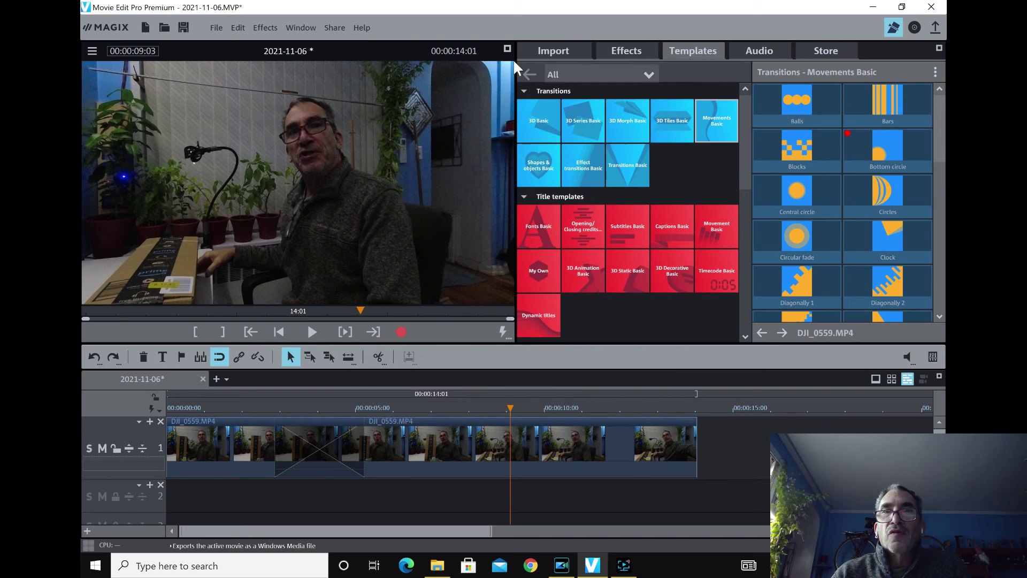
Try a custom 5312x2160 resolution in the MPEG-4 export settings and dismiss the unsupported warning.
{"action": "left_click", "coordinate": [224, 25]}
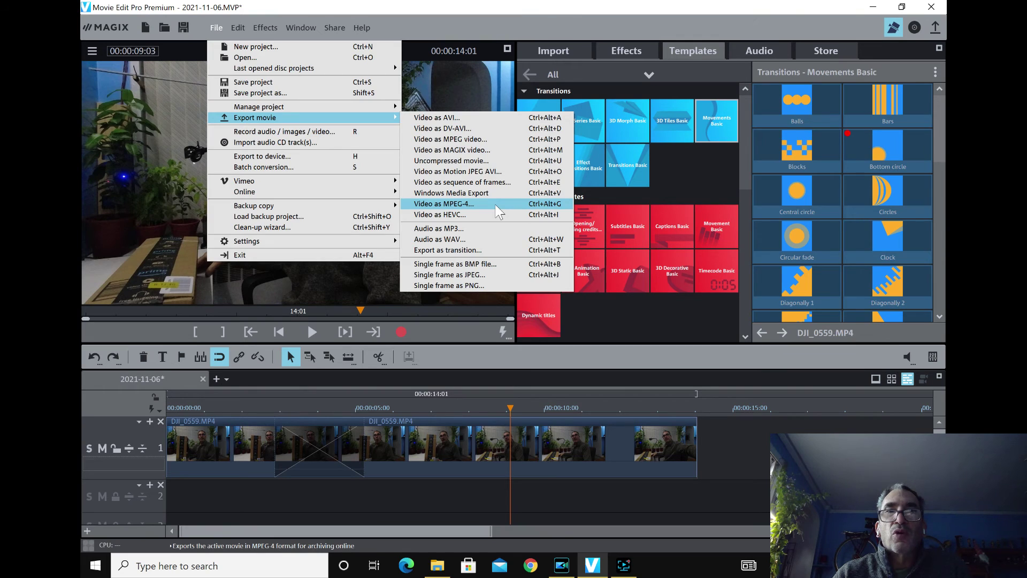
{"action": "left_click", "coordinate": [495, 204]}
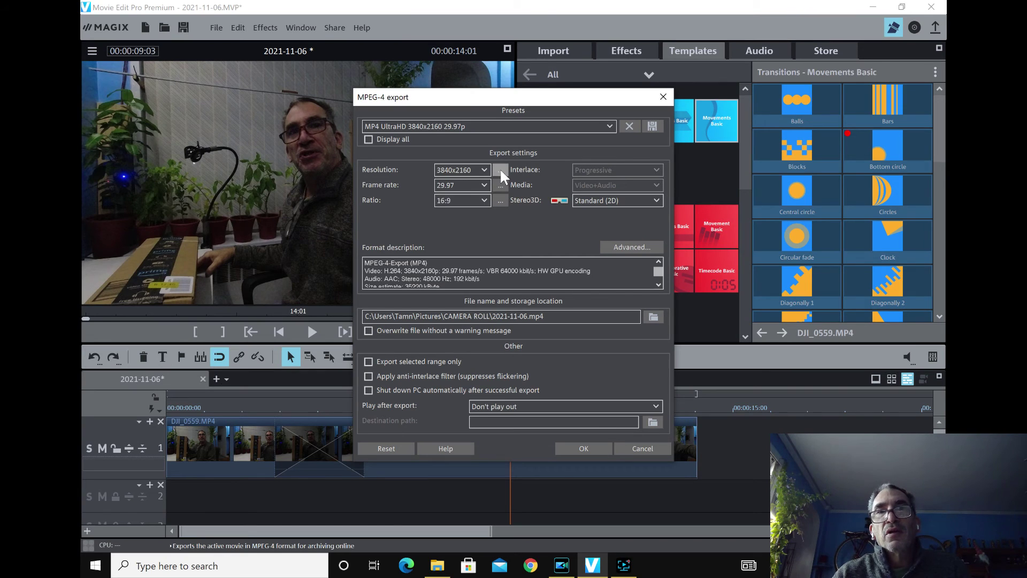
{"action": "left_click", "coordinate": [501, 170]}
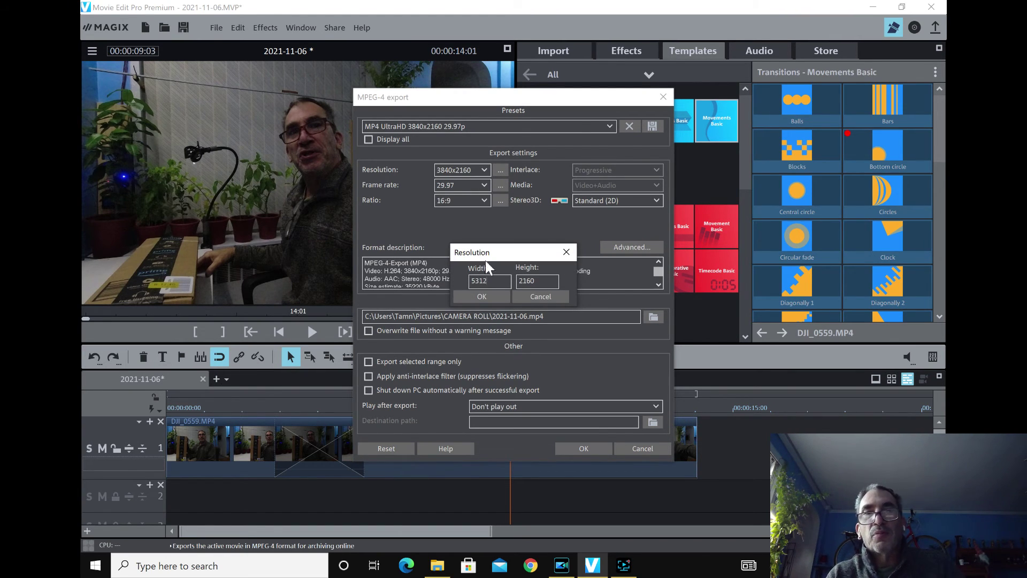
{"action": "left_click", "coordinate": [493, 293]}
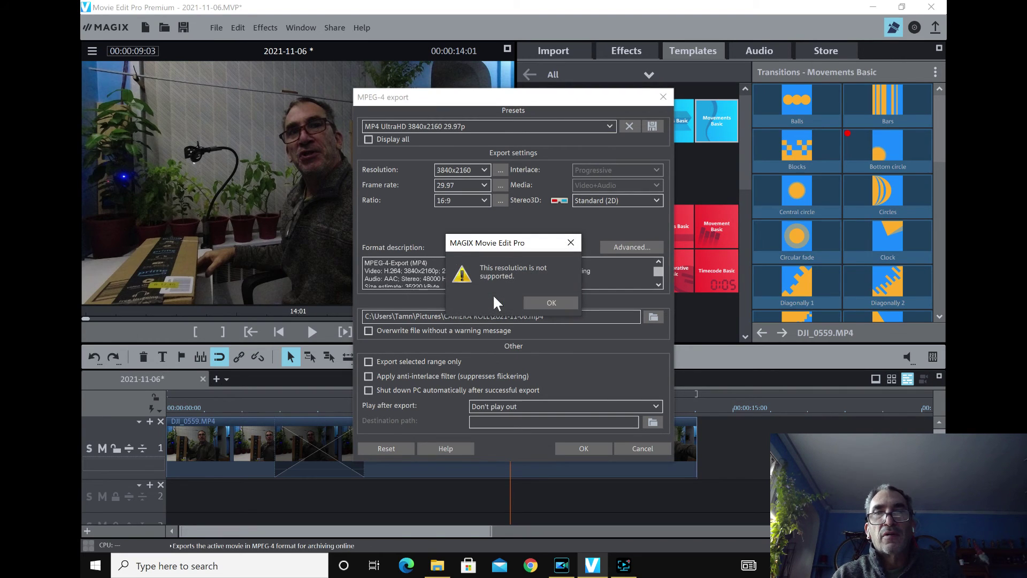
{"action": "left_click", "coordinate": [541, 300]}
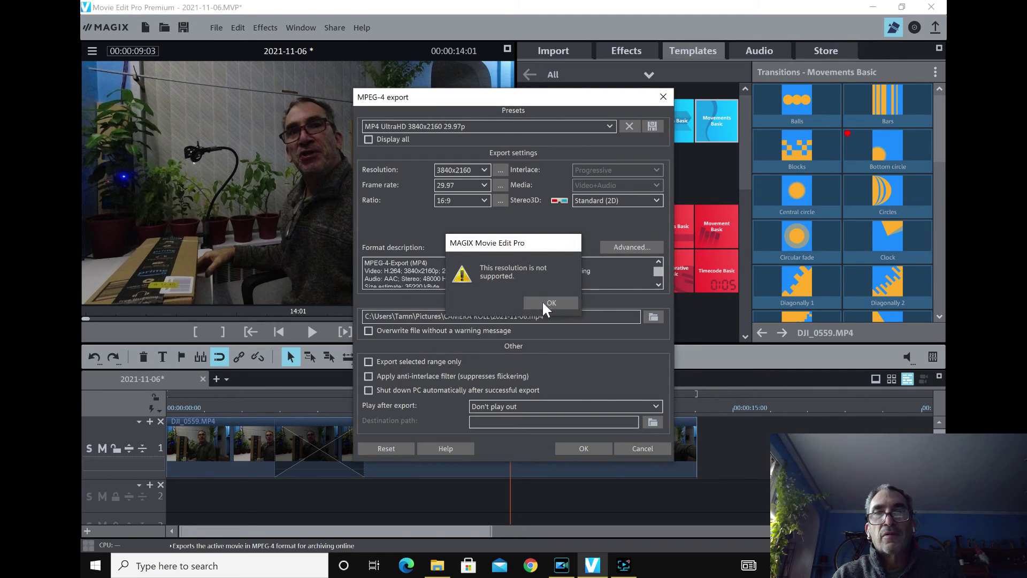
Keep the 3840x2160 preset and review the advanced MPEG-4 encoding settings.
{"action": "left_click", "coordinate": [484, 167]}
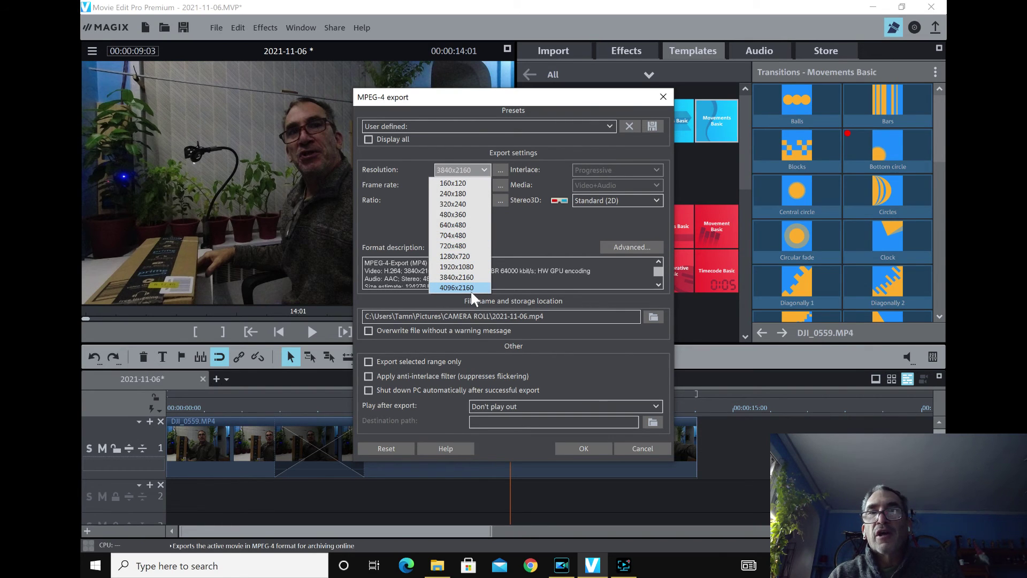
{"action": "left_click", "coordinate": [541, 222]}
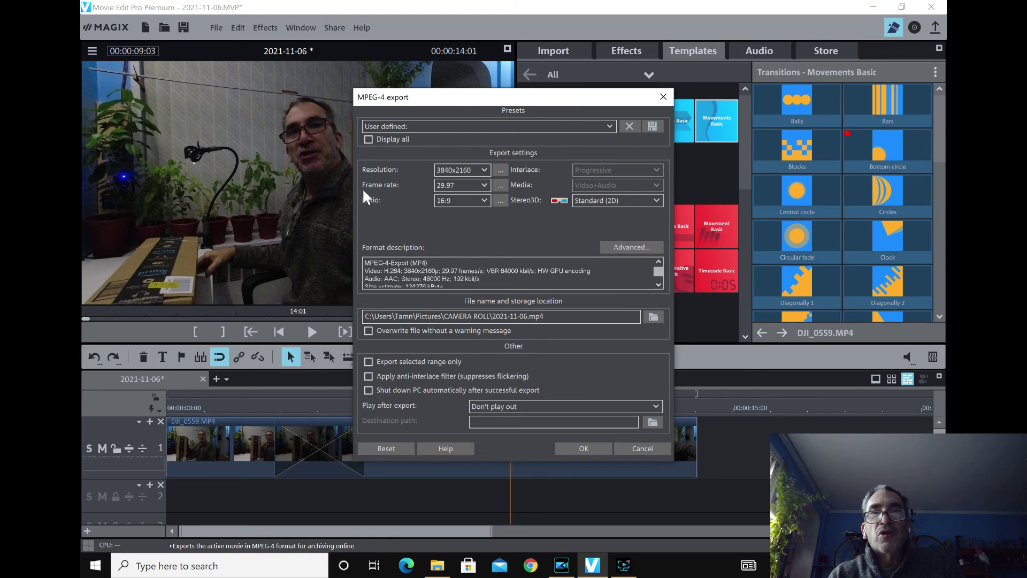
{"action": "left_click", "coordinate": [625, 246]}
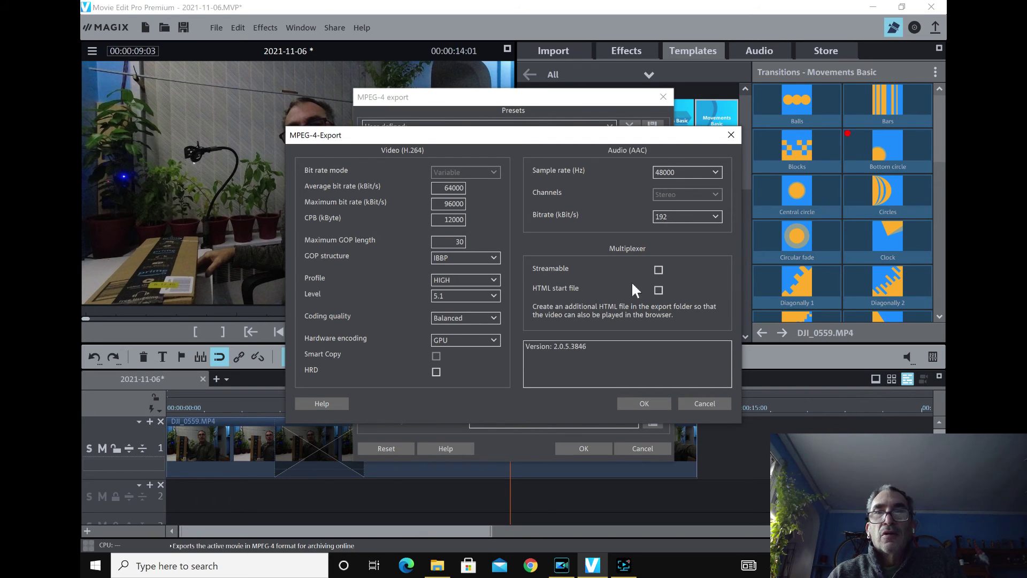
{"action": "left_click", "coordinate": [731, 135]}
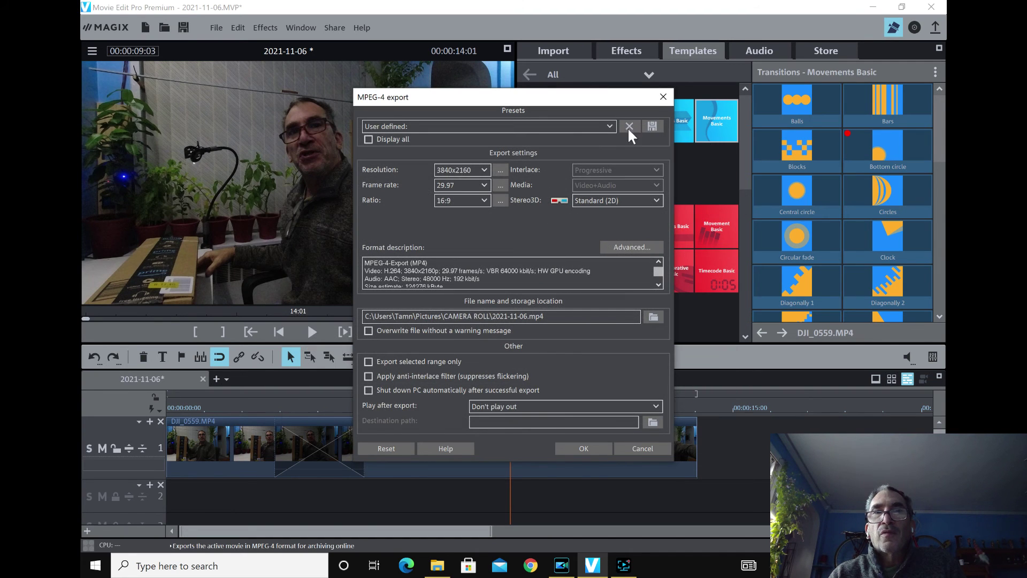
Close the MPEG-4 dialog and open the HEVC video export settings.
{"action": "left_click", "coordinate": [662, 98]}
{"action": "left_click", "coordinate": [214, 28]}
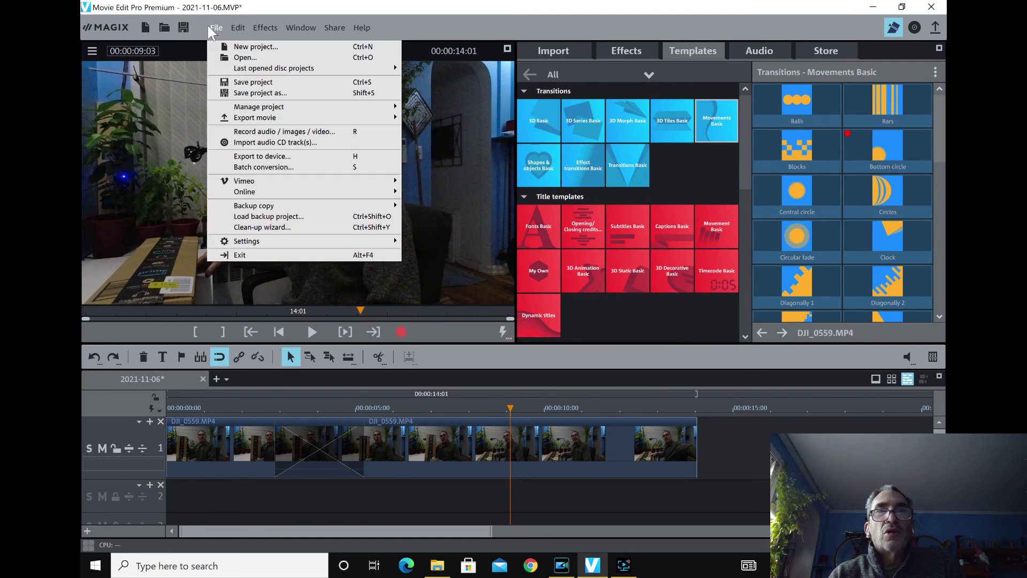
{"action": "mouse_move", "coordinate": [251, 121]}
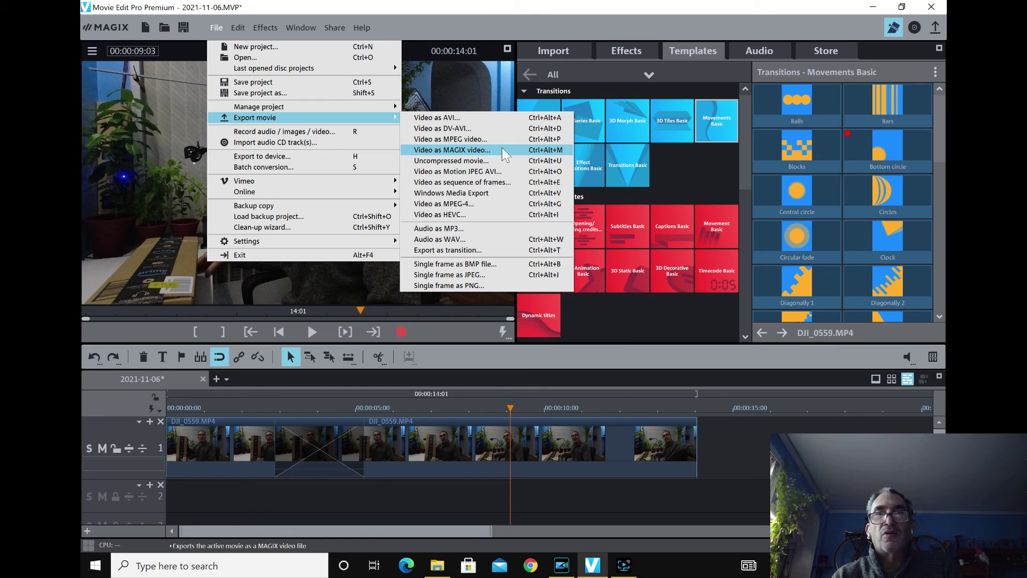
{"action": "left_click", "coordinate": [462, 210]}
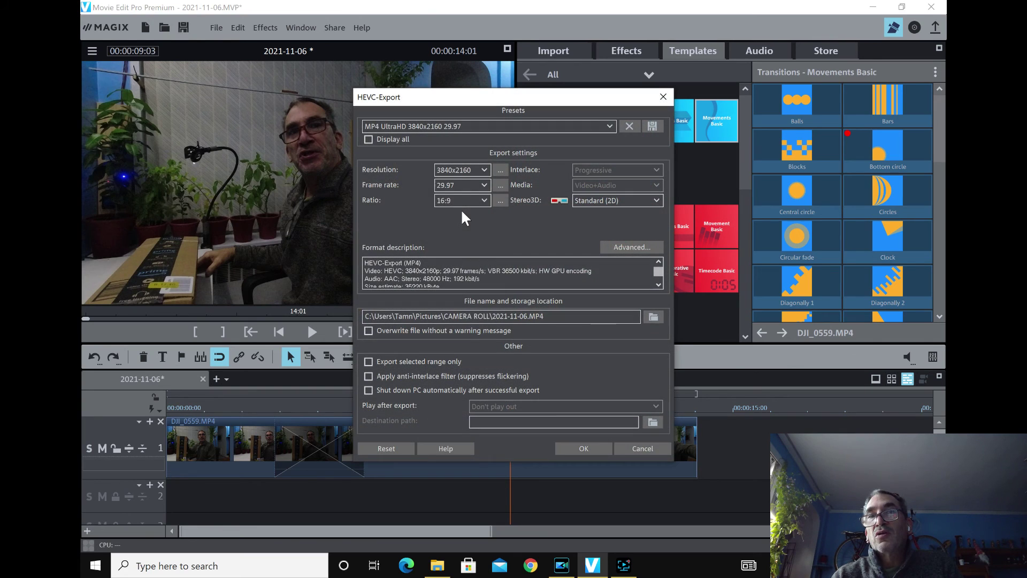
Set the HEVC export resolution to a custom 5312x2160.
{"action": "left_click", "coordinate": [485, 172]}
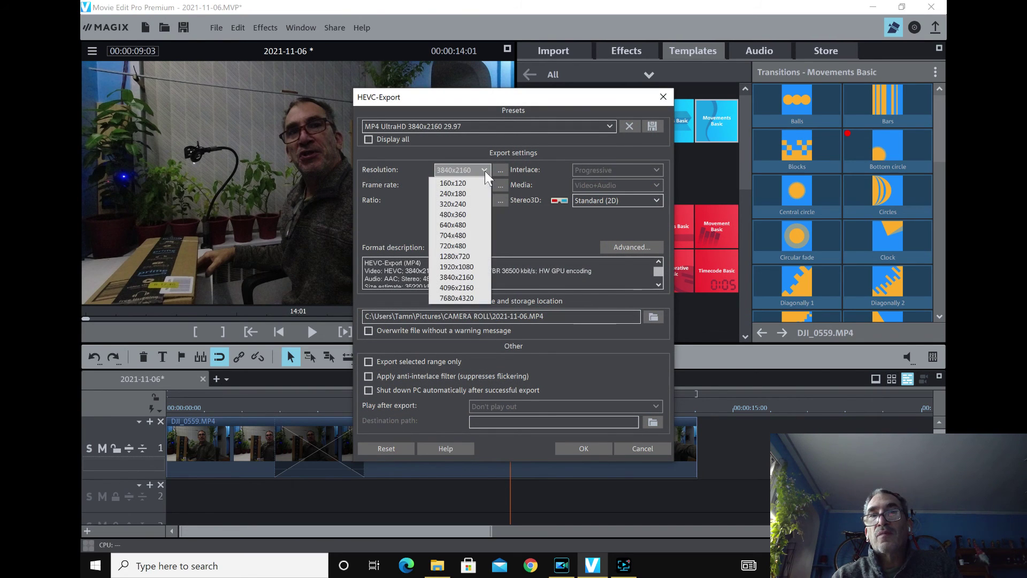
{"action": "left_click", "coordinate": [512, 226]}
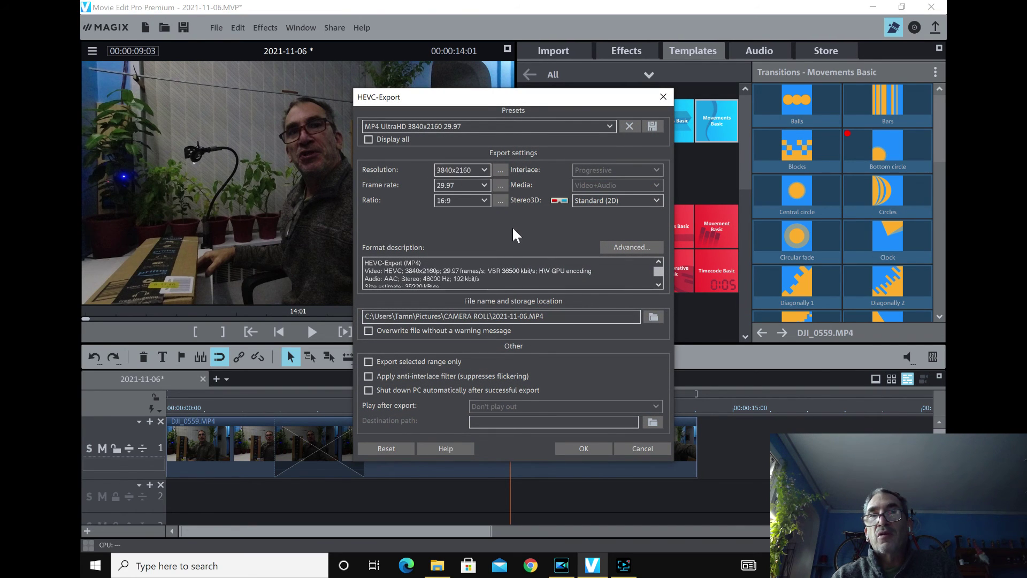
{"action": "left_click", "coordinate": [503, 171]}
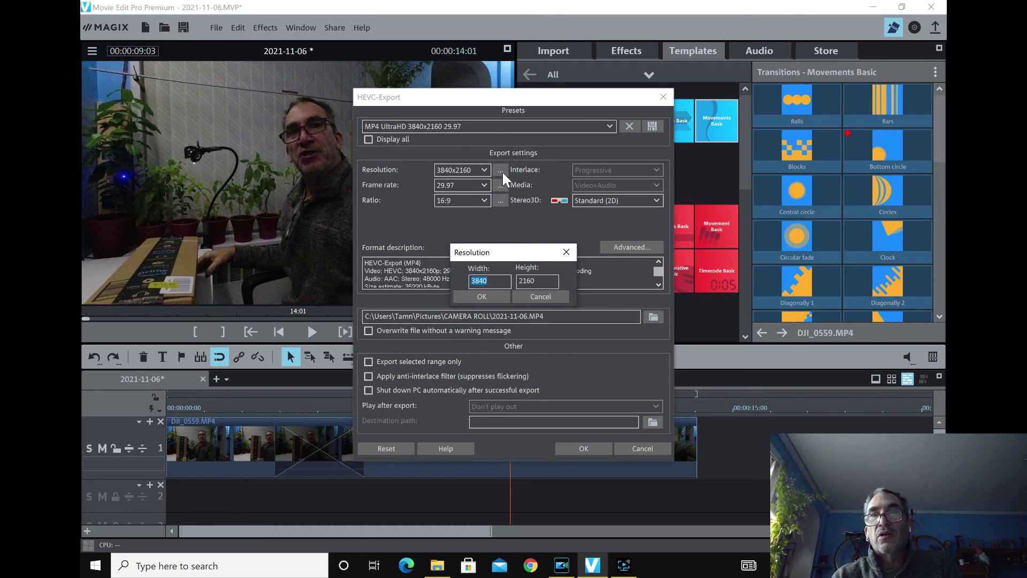
{"action": "type", "text": "5"}
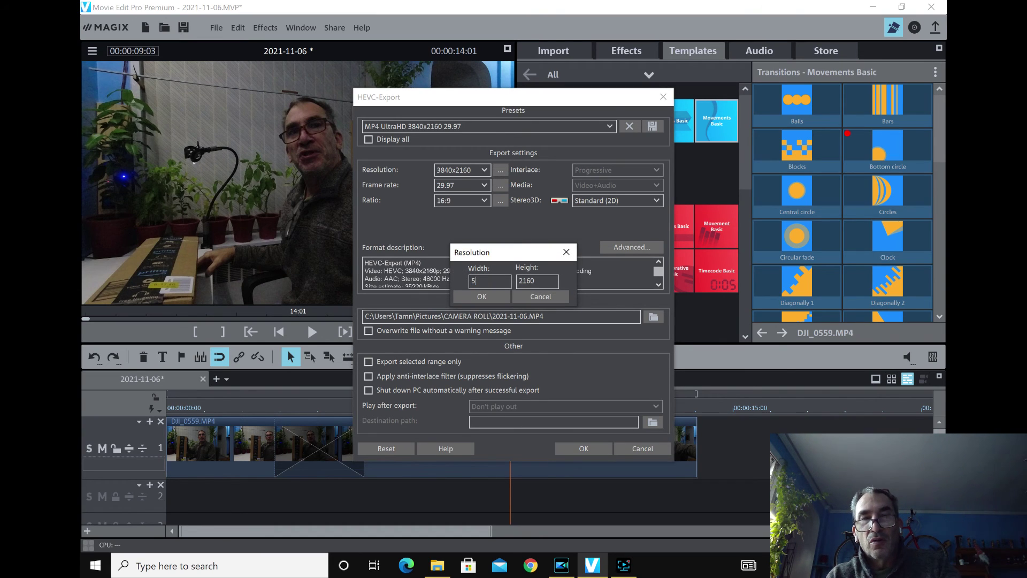
{"action": "type", "text": "312"}
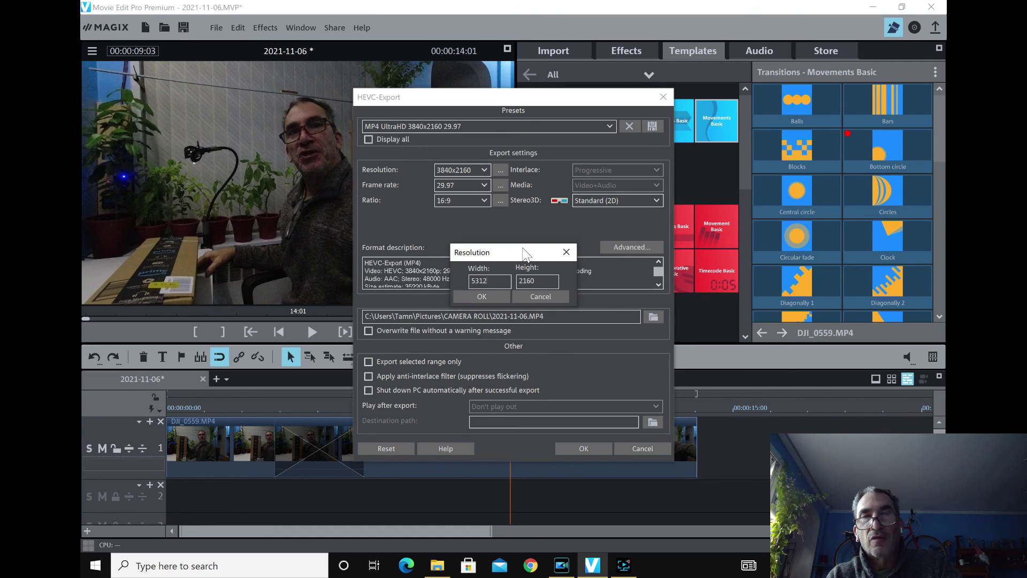
{"action": "left_click", "coordinate": [506, 292]}
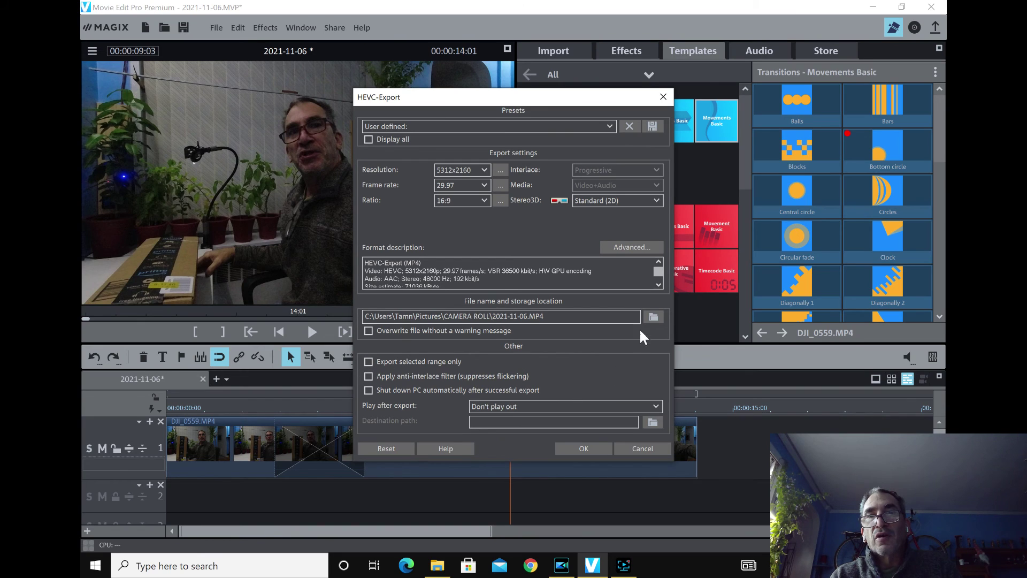
Review the advanced HEVC encoding settings, then cancel without exporting.
{"action": "left_click", "coordinate": [633, 246]}
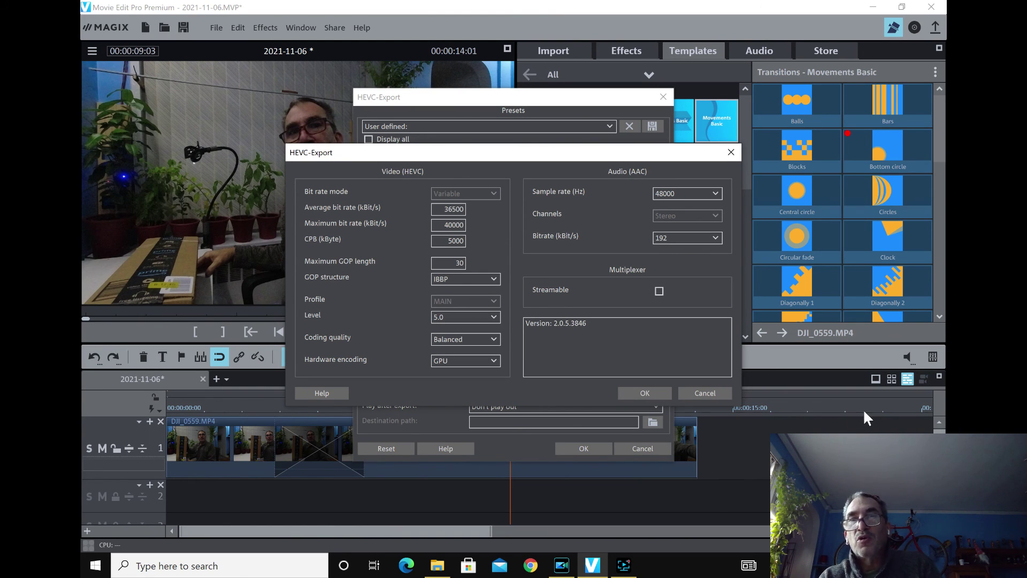
{"action": "left_click", "coordinate": [720, 393]}
{"action": "left_click", "coordinate": [666, 448]}
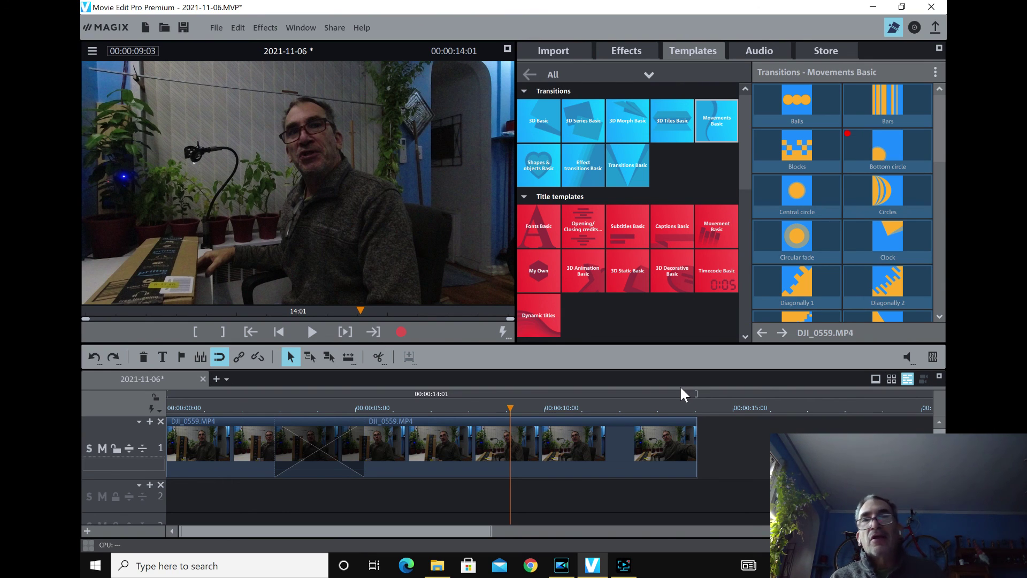
Select the second DJI_0559.MP4 segment on track 1.
{"action": "left_click", "coordinate": [444, 439]}
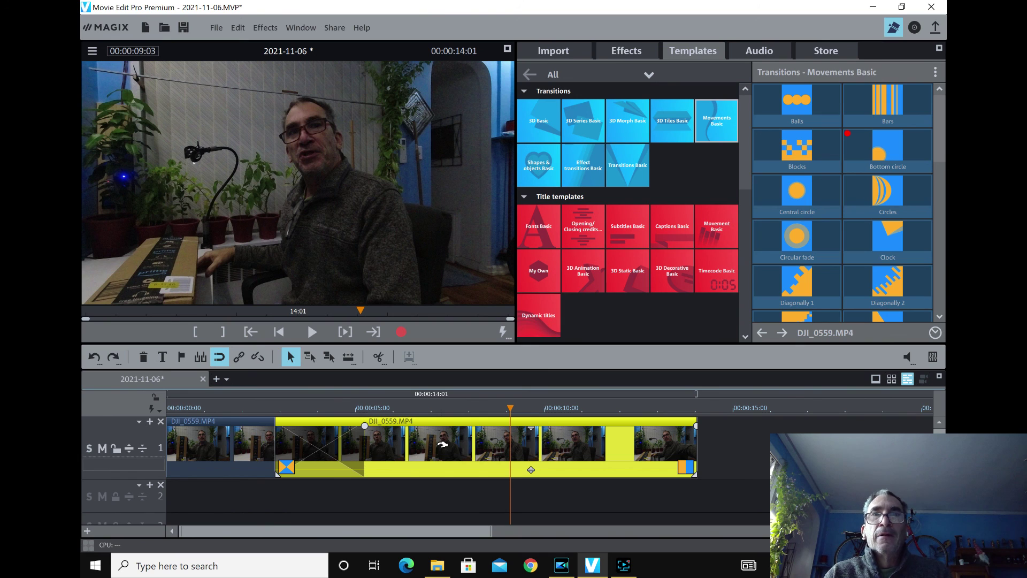
Attach the clip to a picture position, continue past both messages, then bring the screen recorder forward.
{"action": "right_click", "coordinate": [448, 450]}
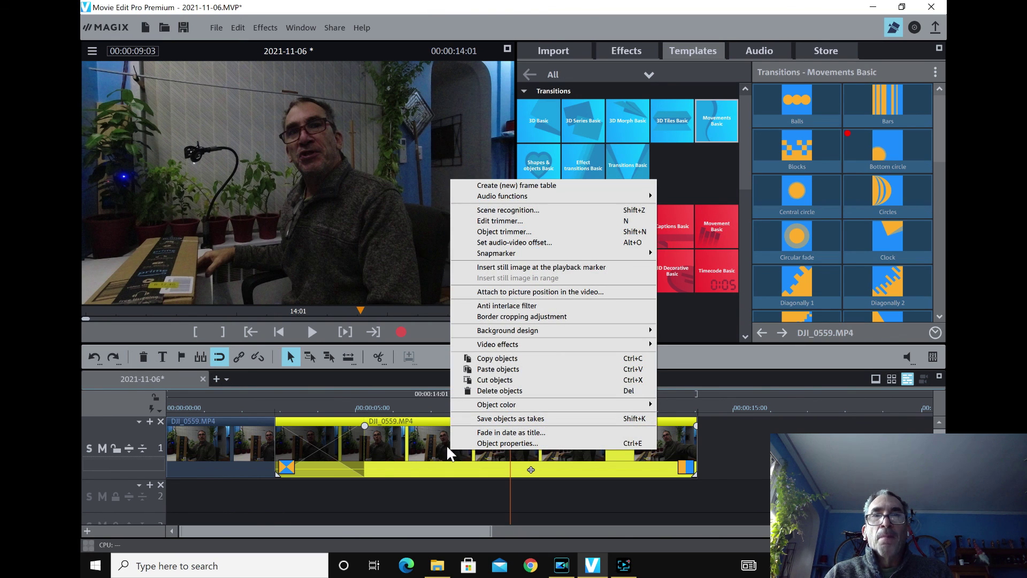
{"action": "left_click", "coordinate": [488, 292]}
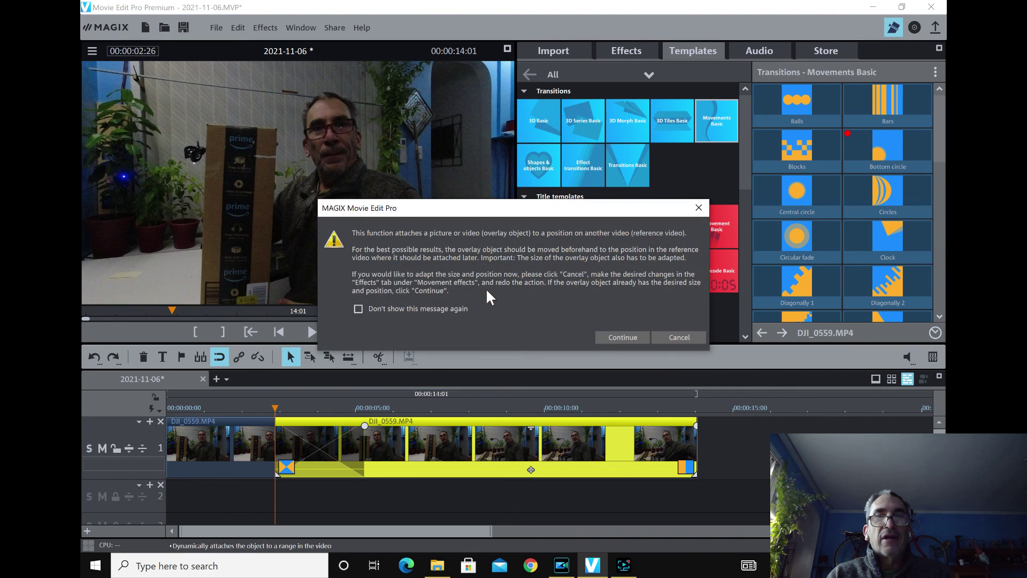
{"action": "left_click", "coordinate": [599, 338]}
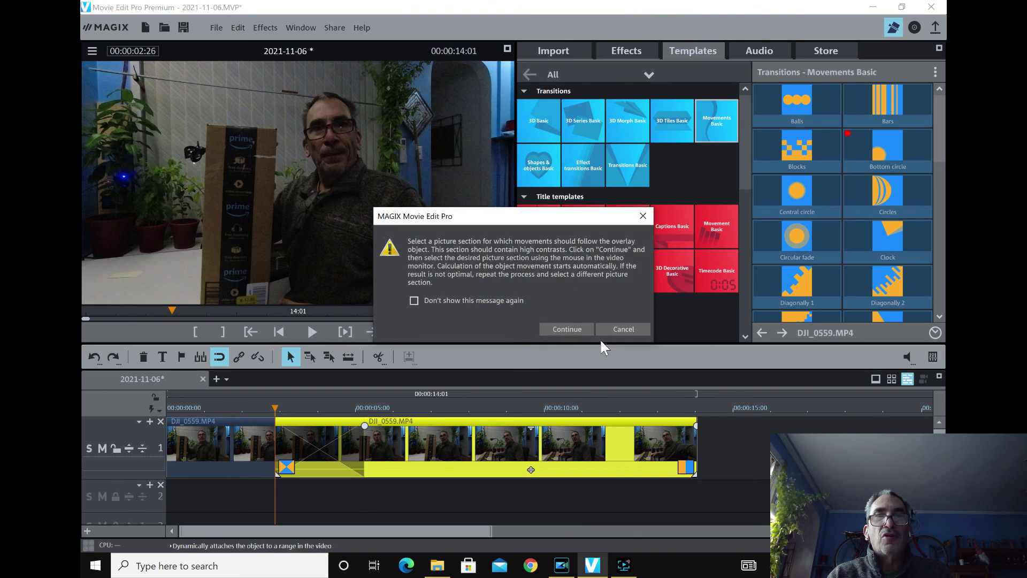
{"action": "left_click", "coordinate": [560, 329]}
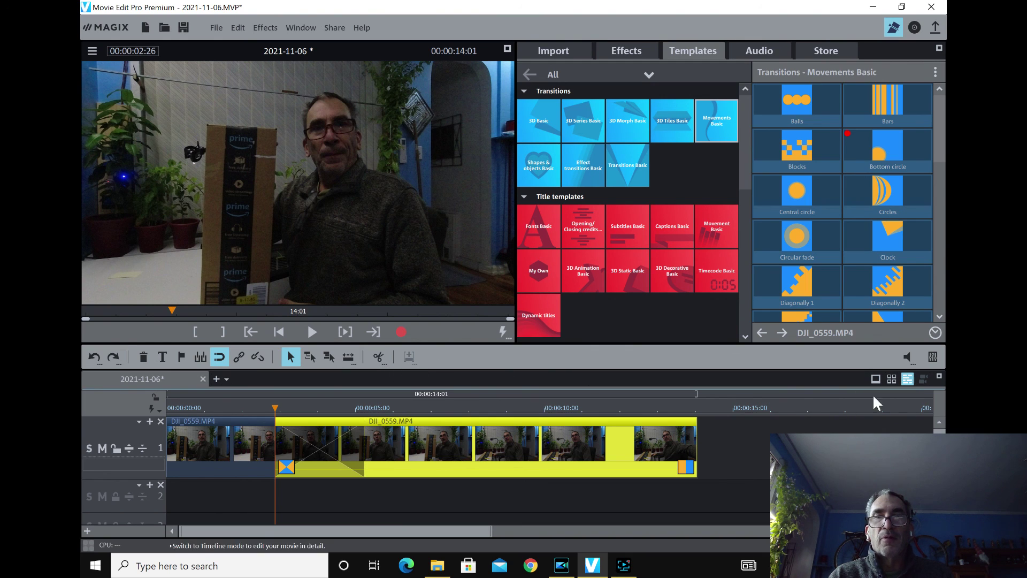
{"action": "mouse_move", "coordinate": [625, 570]}
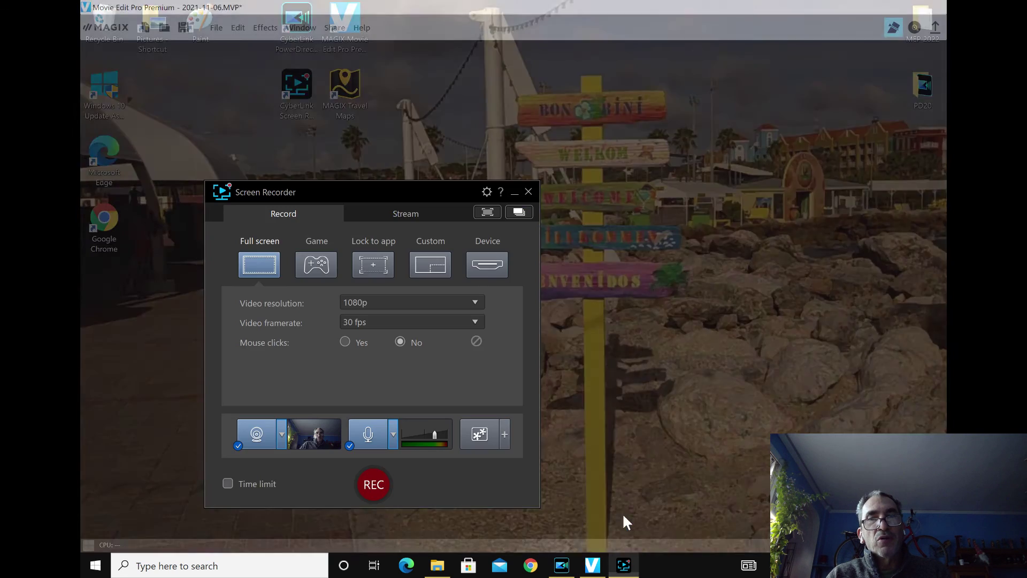
{"action": "left_click", "coordinate": [621, 513]}
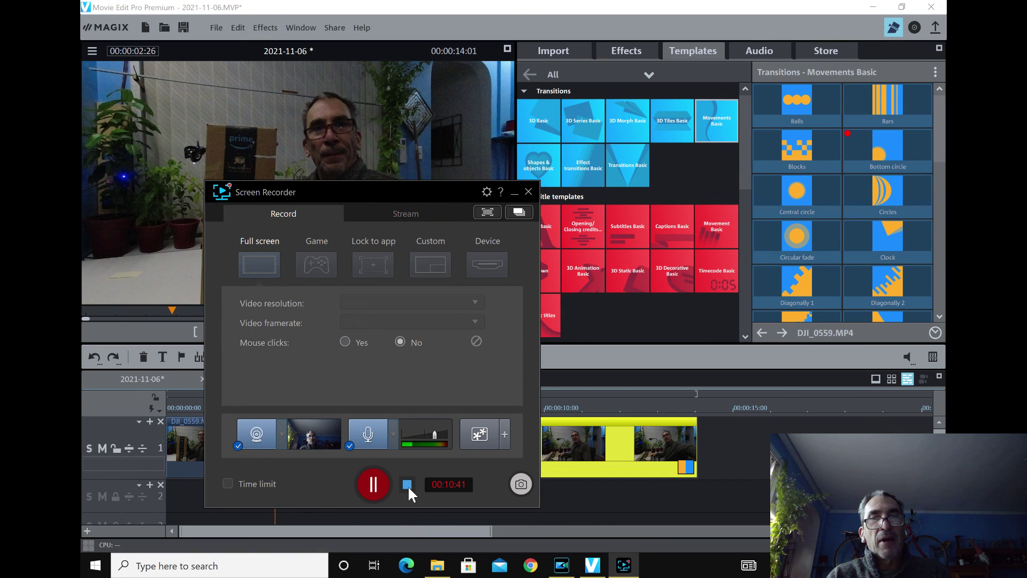